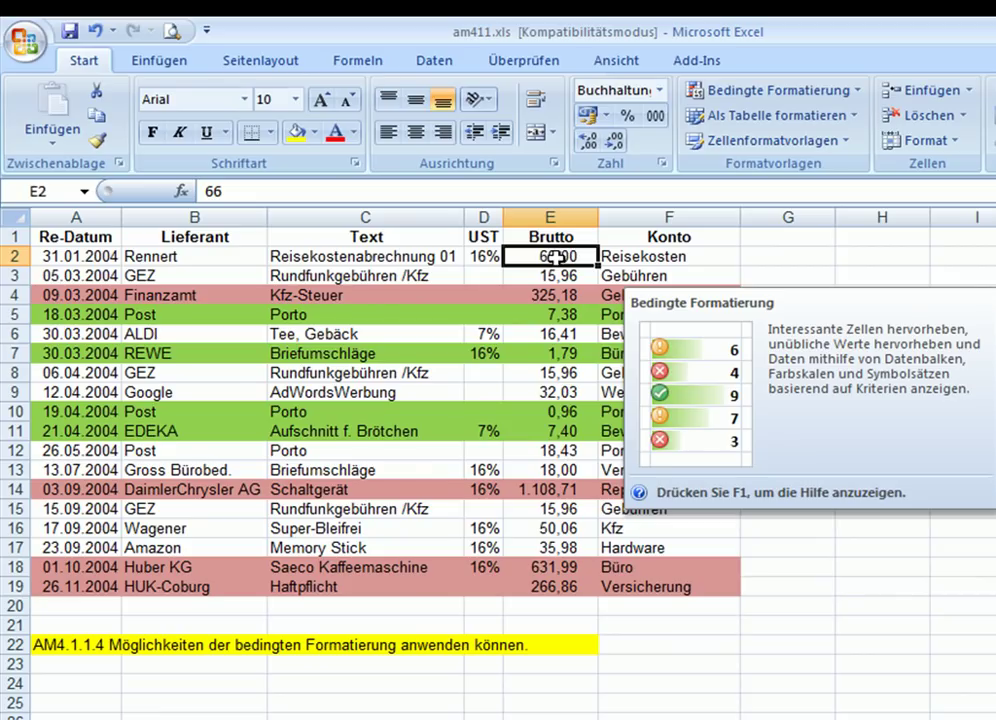
Test the row rules by entering Brutto 6, then 666, in E2.
{"action": "type", "text": "6"}
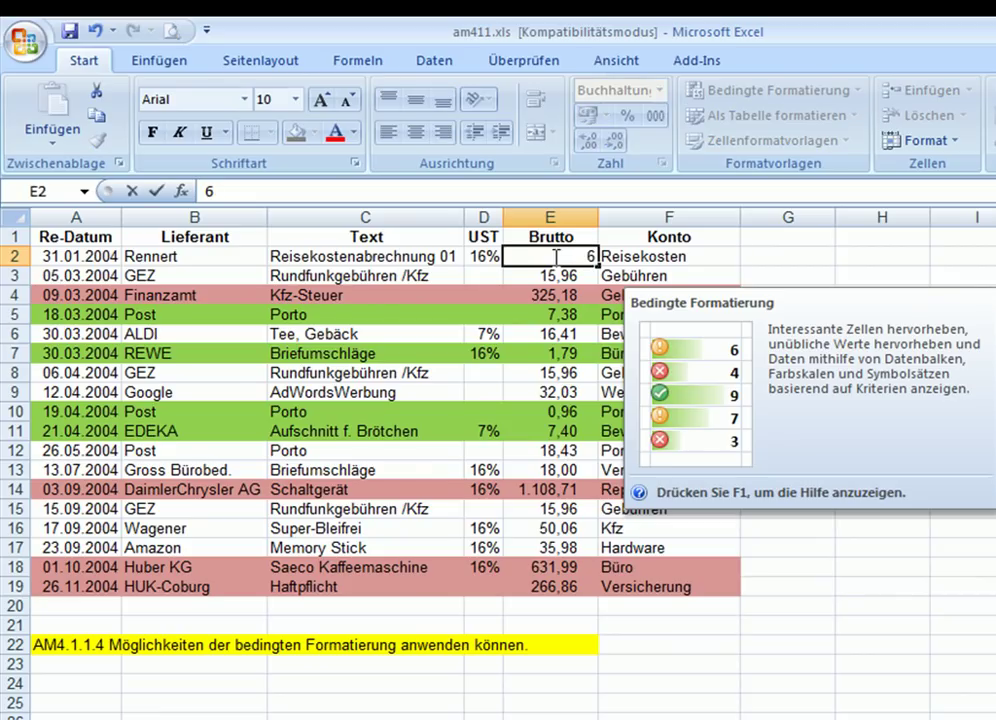
{"action": "key", "text": "ctrl+Return"}
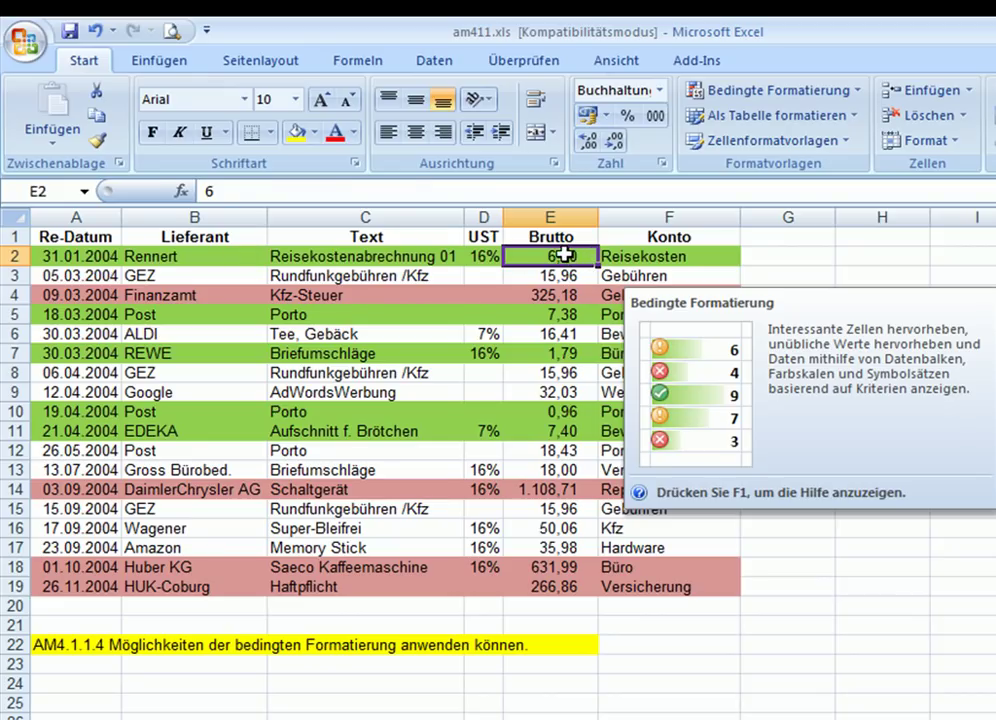
{"action": "type", "text": "666"}
{"action": "key", "text": "ctrl+Return"}
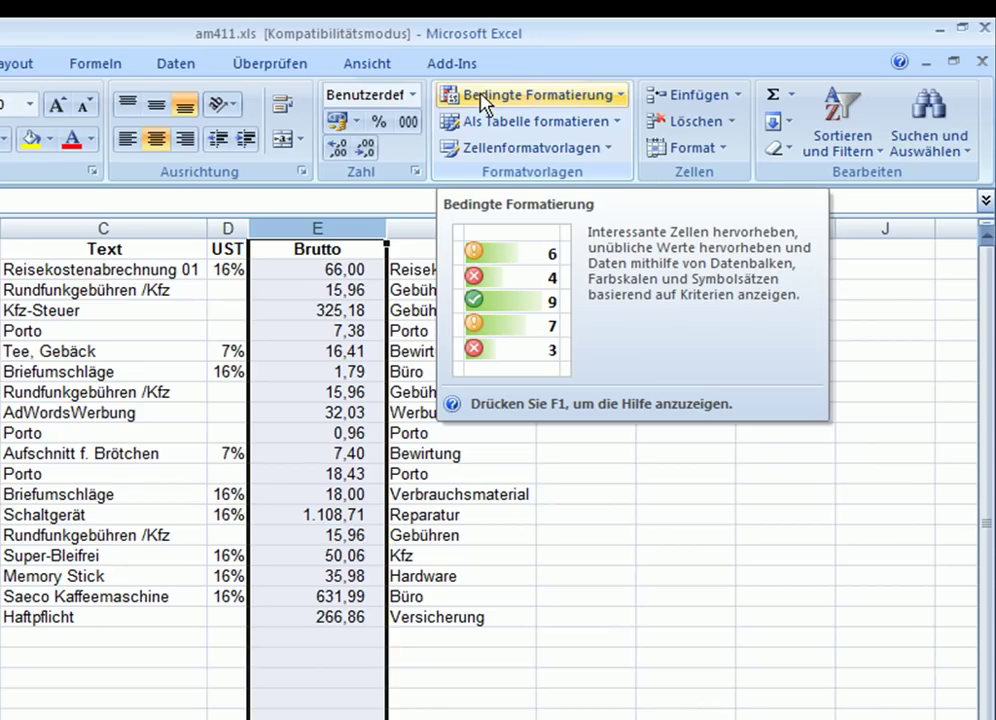
Add a Größer als 100 rule with hellroter Füllung to the Brutto column.
{"action": "left_click", "coordinate": [484, 100]}
{"action": "mouse_move", "coordinate": [513, 132]}
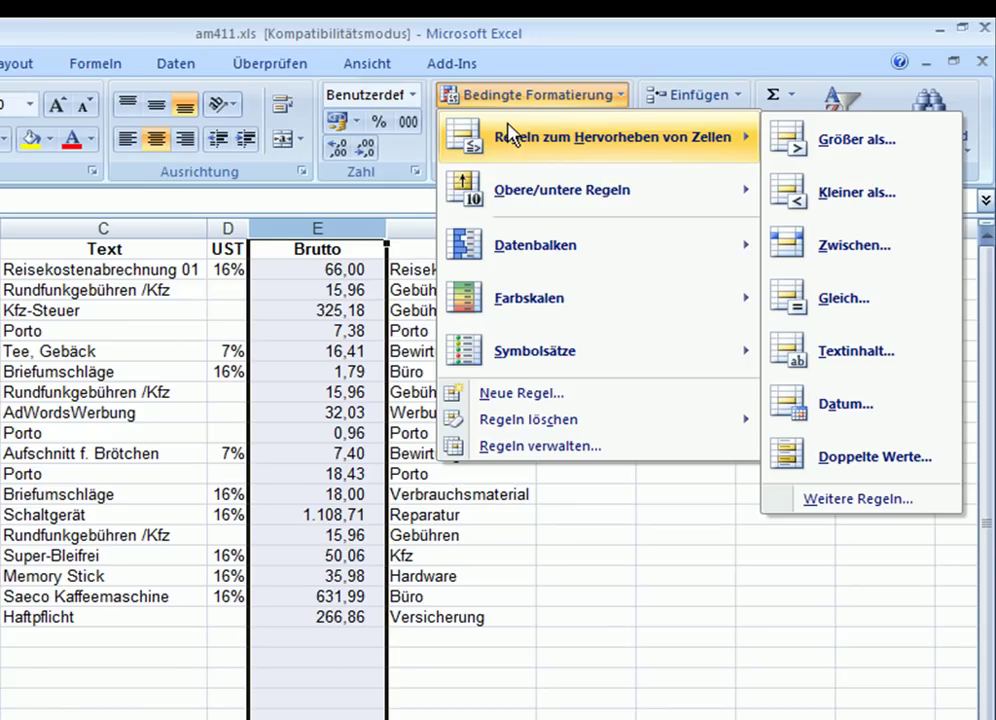
{"action": "left_click", "coordinate": [790, 148]}
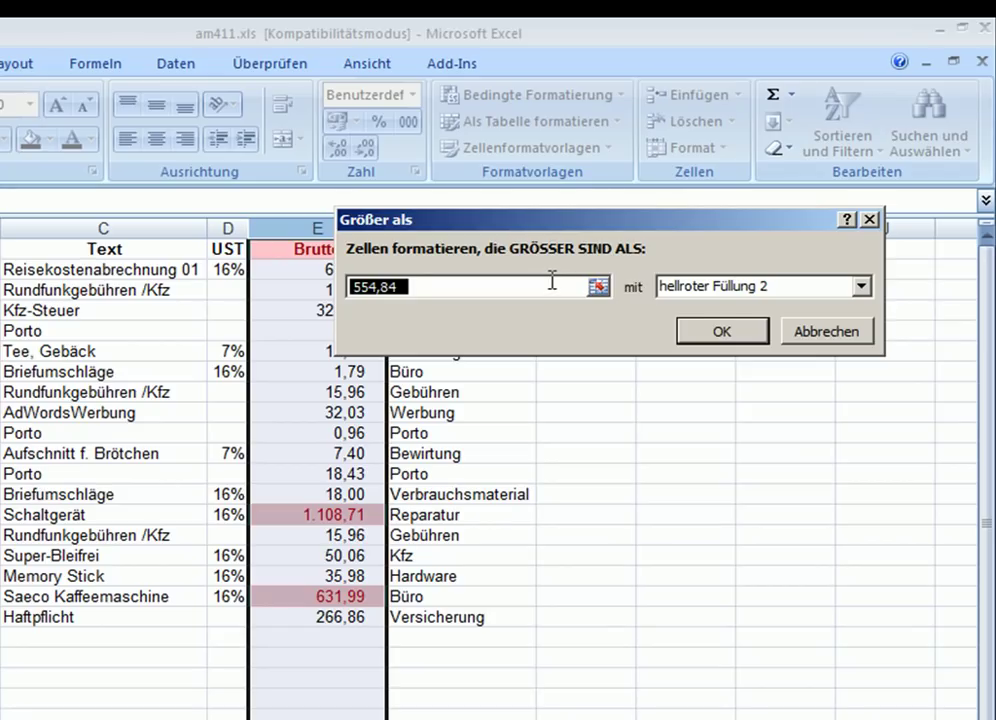
{"action": "type", "text": "100"}
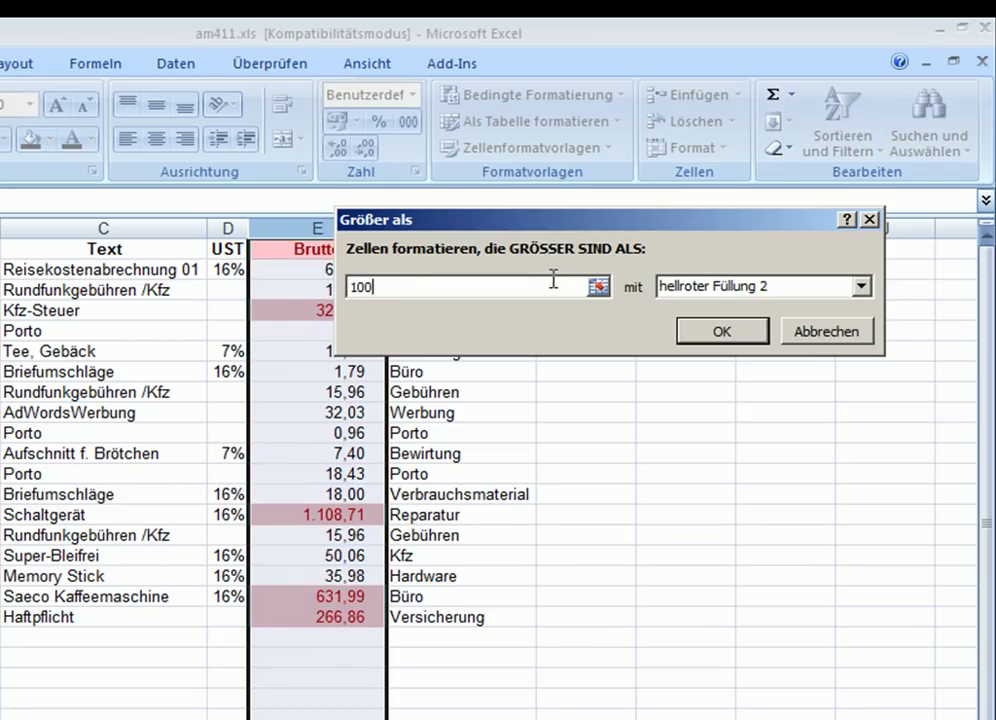
{"action": "left_click", "coordinate": [727, 332]}
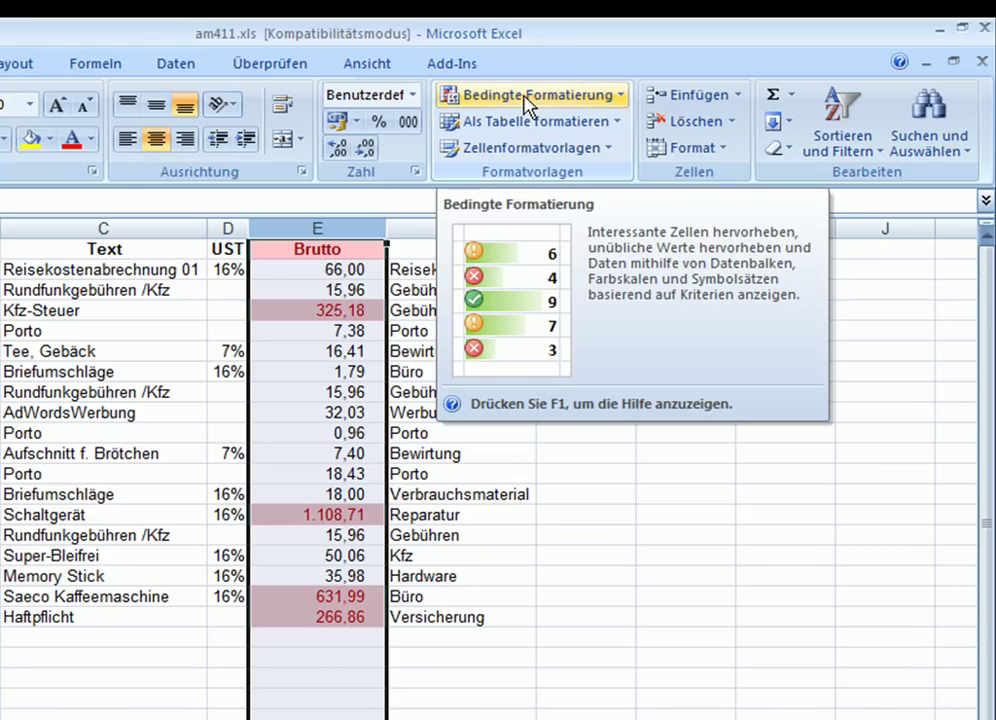
Add a Kleiner als 10 rule with grüner Füllung to the Brutto column.
{"action": "left_click", "coordinate": [525, 96]}
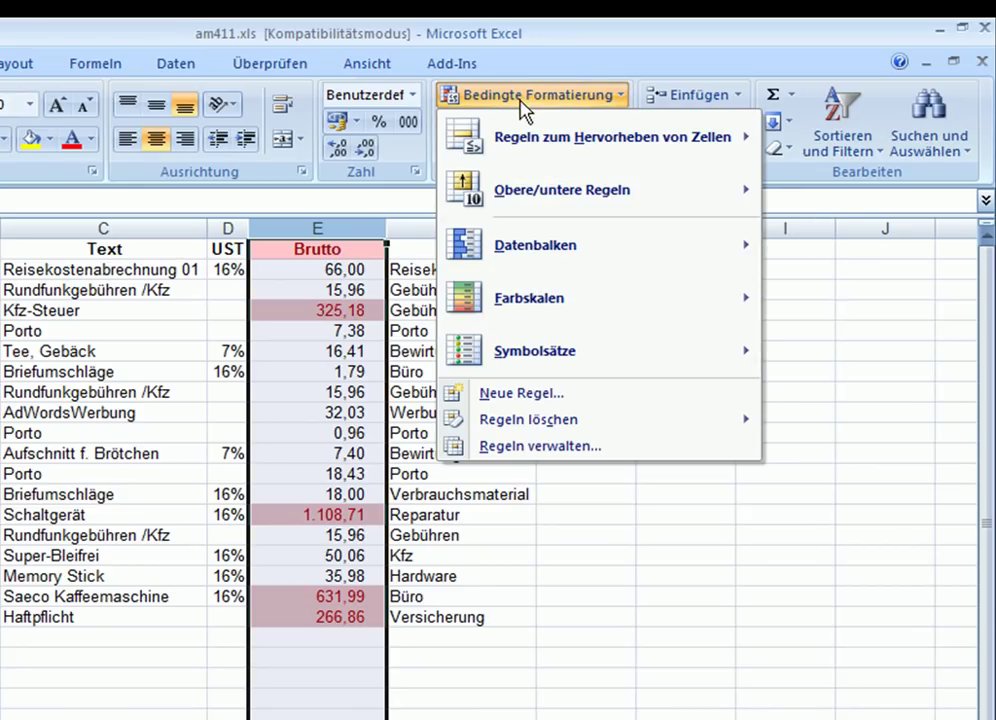
{"action": "mouse_move", "coordinate": [552, 148]}
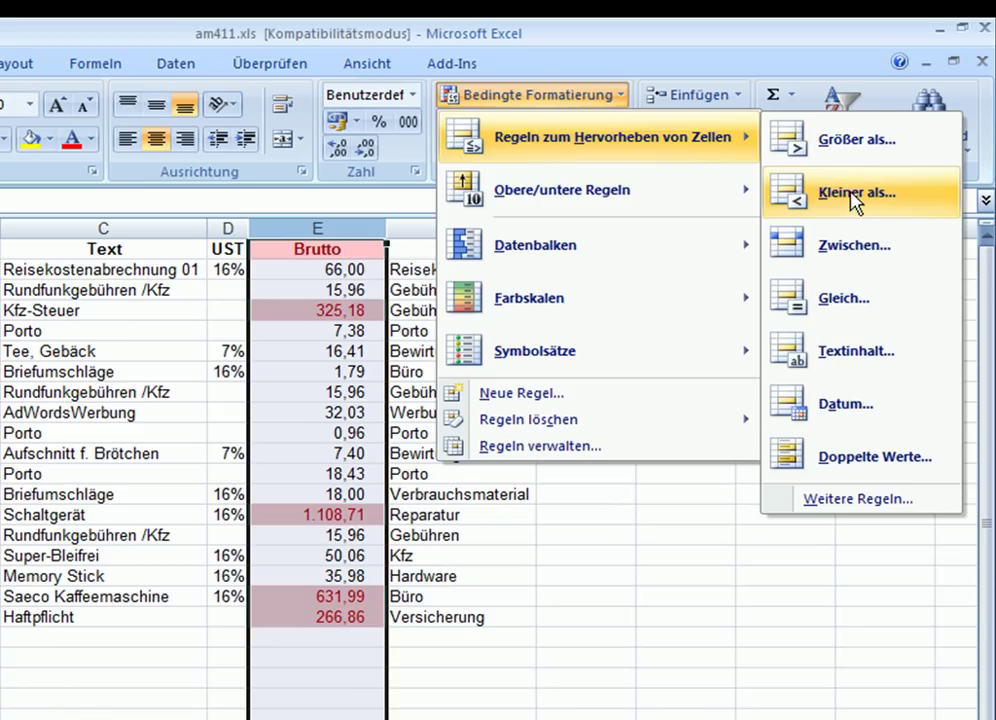
{"action": "left_click", "coordinate": [850, 190]}
{"action": "type", "text": "10"}
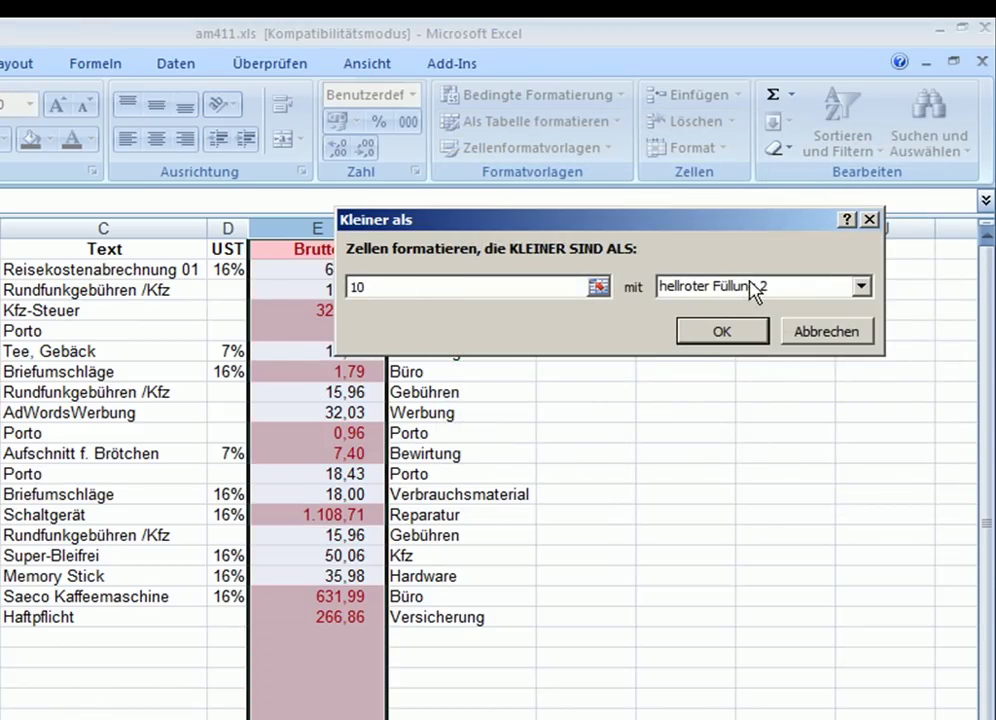
{"action": "left_click", "coordinate": [754, 289]}
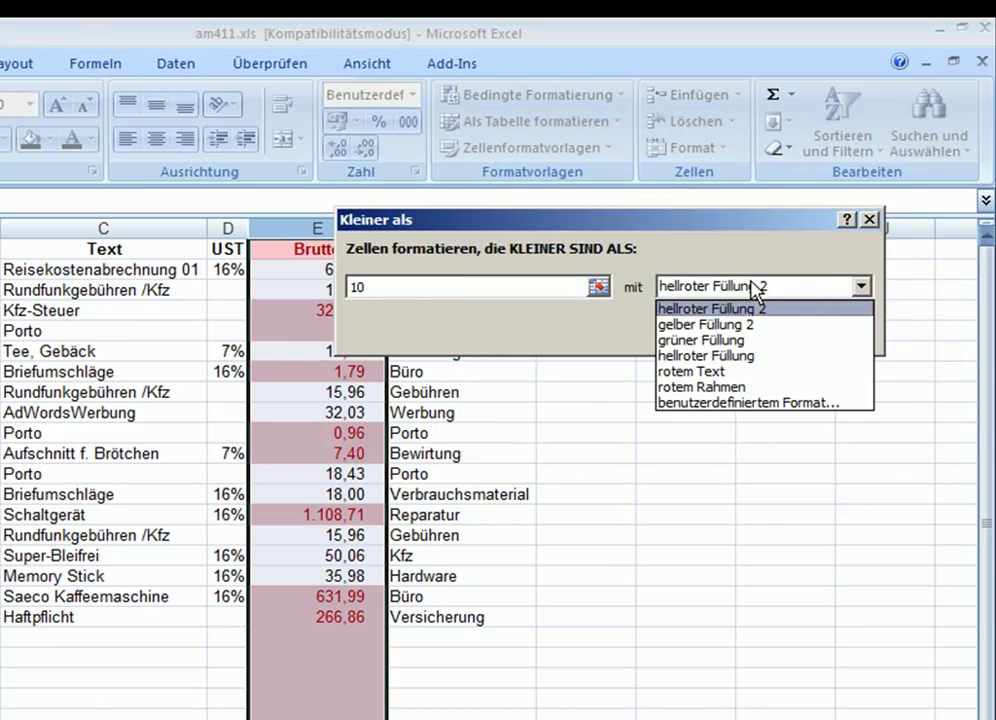
{"action": "left_click", "coordinate": [699, 342]}
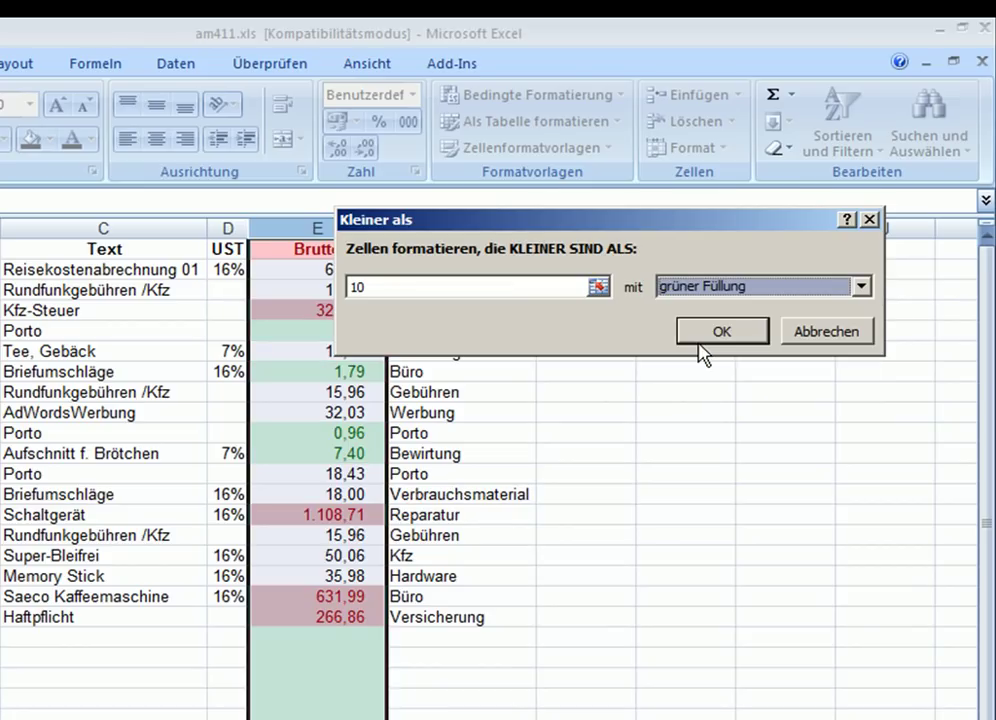
{"action": "left_click", "coordinate": [706, 336]}
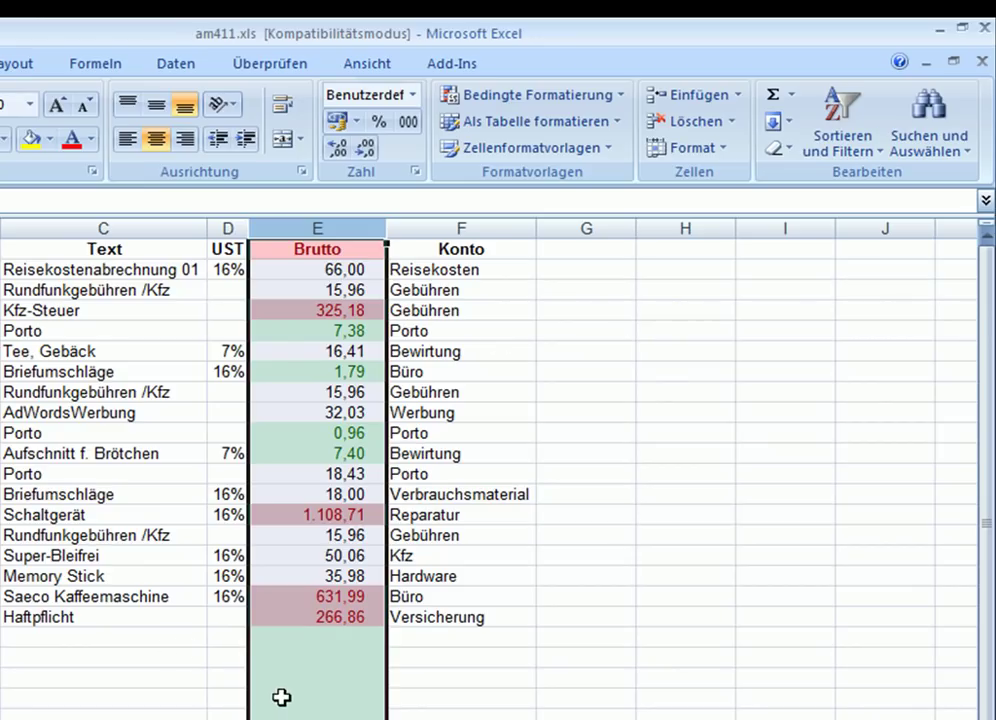
{"action": "left_click", "coordinate": [314, 370]}
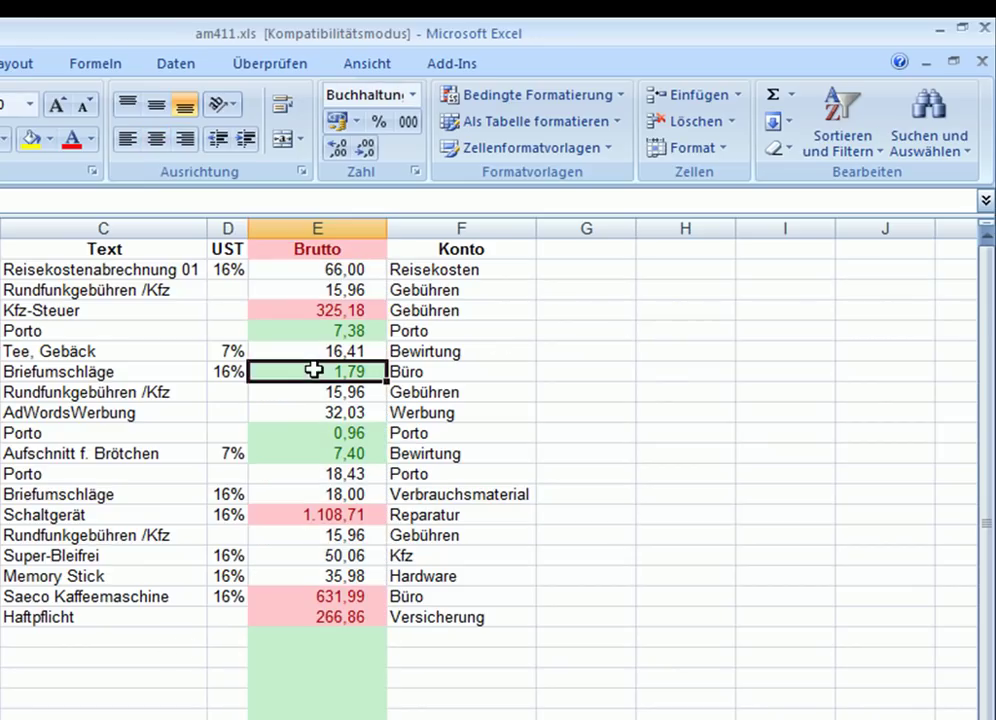
{"action": "left_click", "coordinate": [314, 248]}
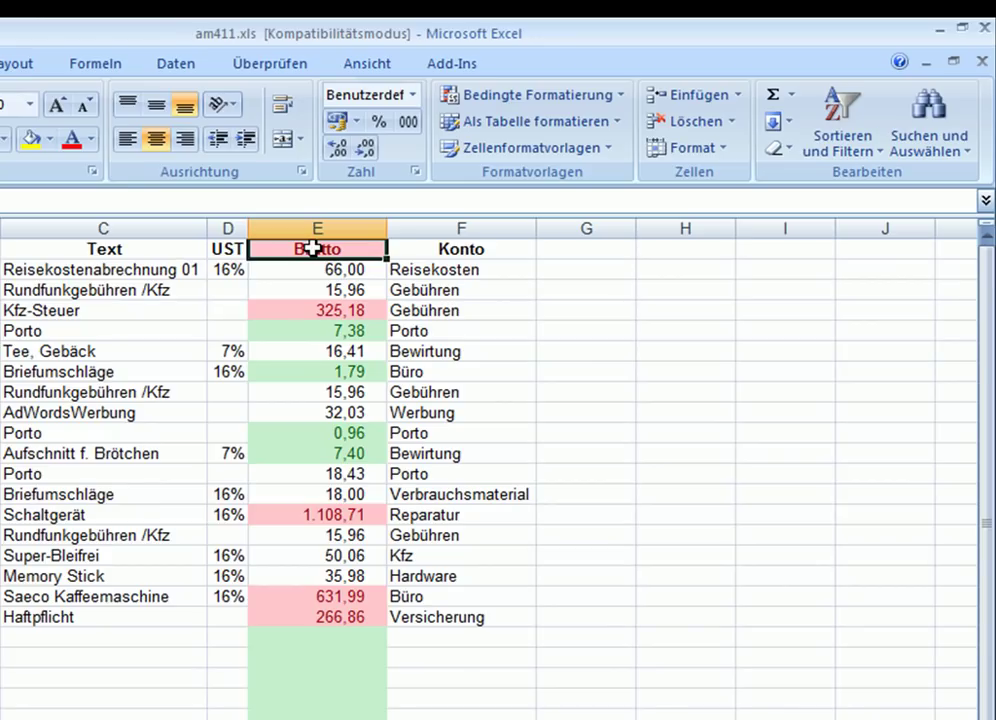
{"action": "left_click", "coordinate": [311, 659]}
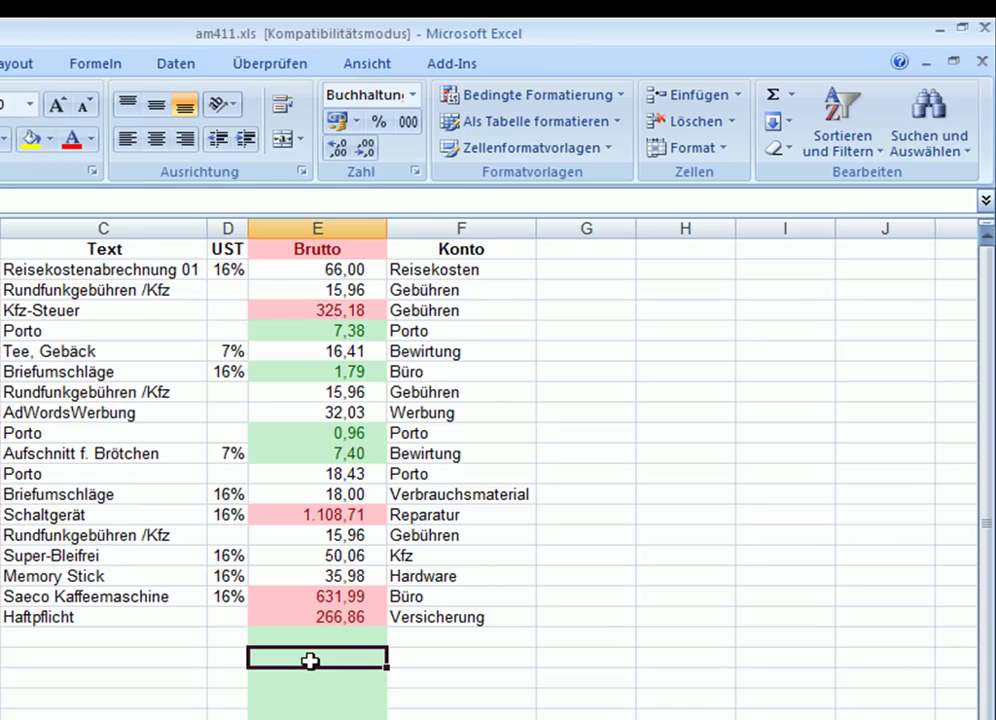
Select column E and clear all existing conditional formatting rules.
{"action": "left_click", "coordinate": [315, 226]}
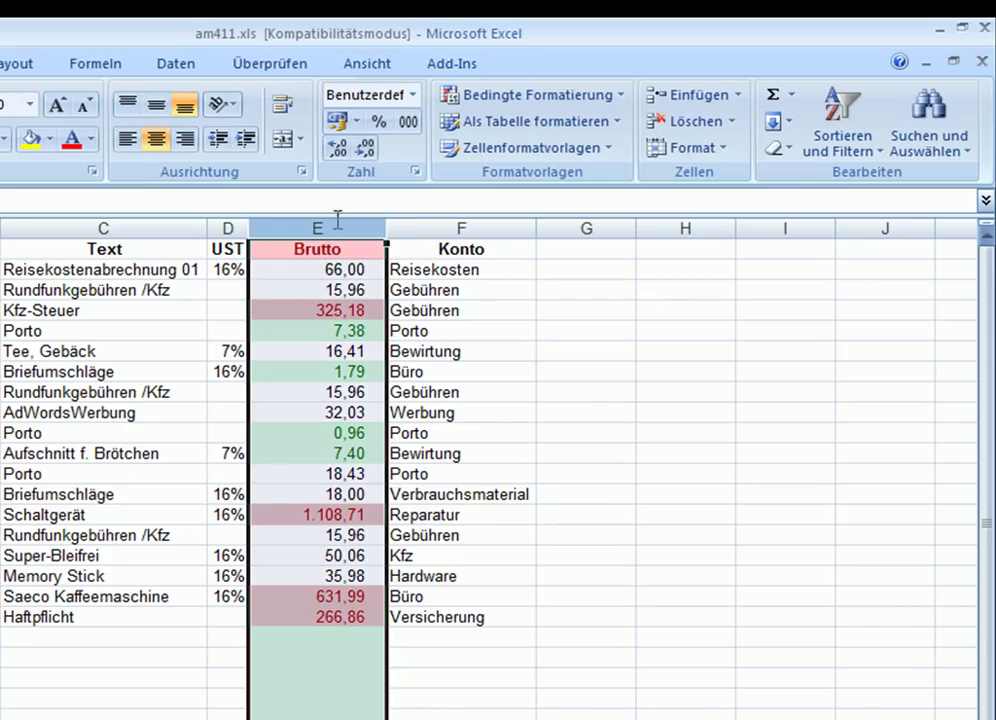
{"action": "left_click", "coordinate": [508, 98]}
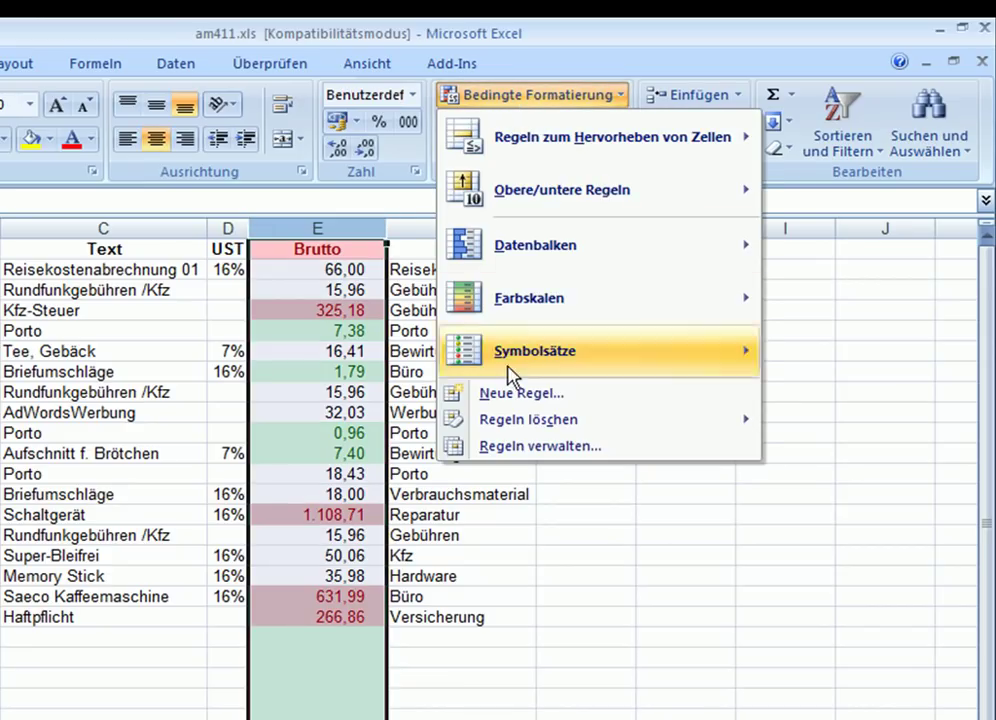
{"action": "mouse_move", "coordinate": [520, 422]}
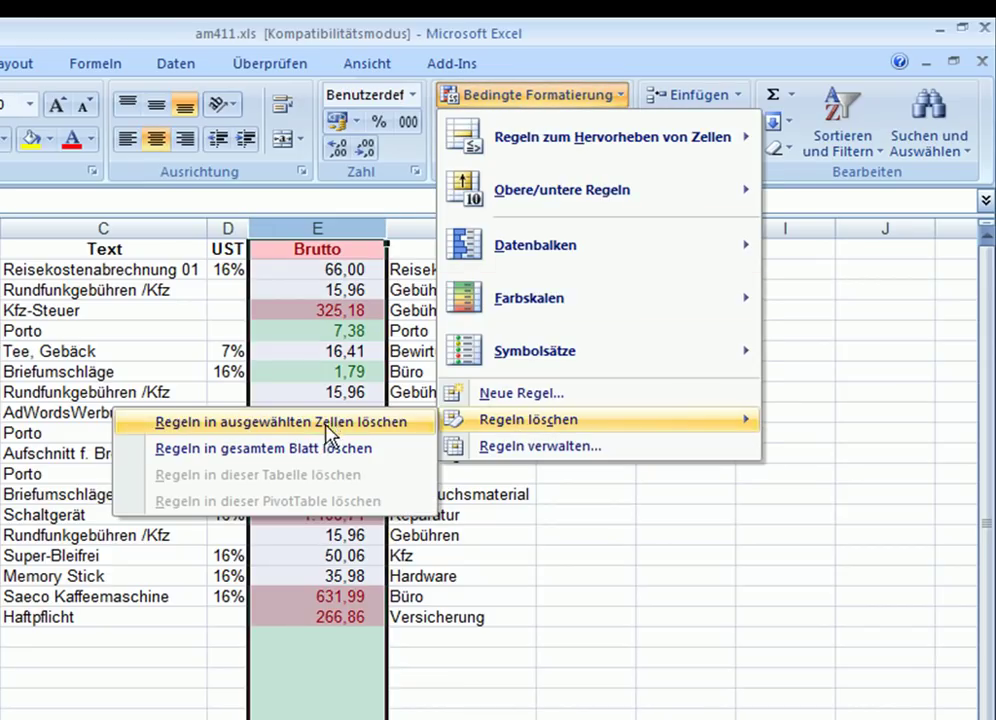
{"action": "left_click", "coordinate": [262, 449]}
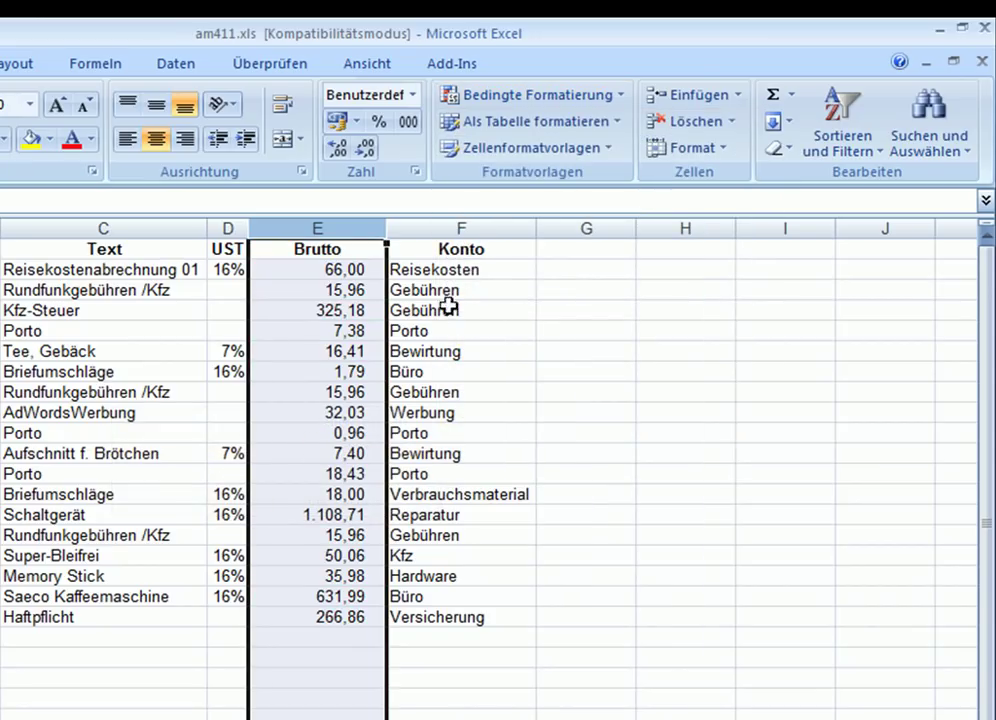
Add an Obere Elemente rule filling the top 3 Brutto values light red.
{"action": "left_click", "coordinate": [511, 97]}
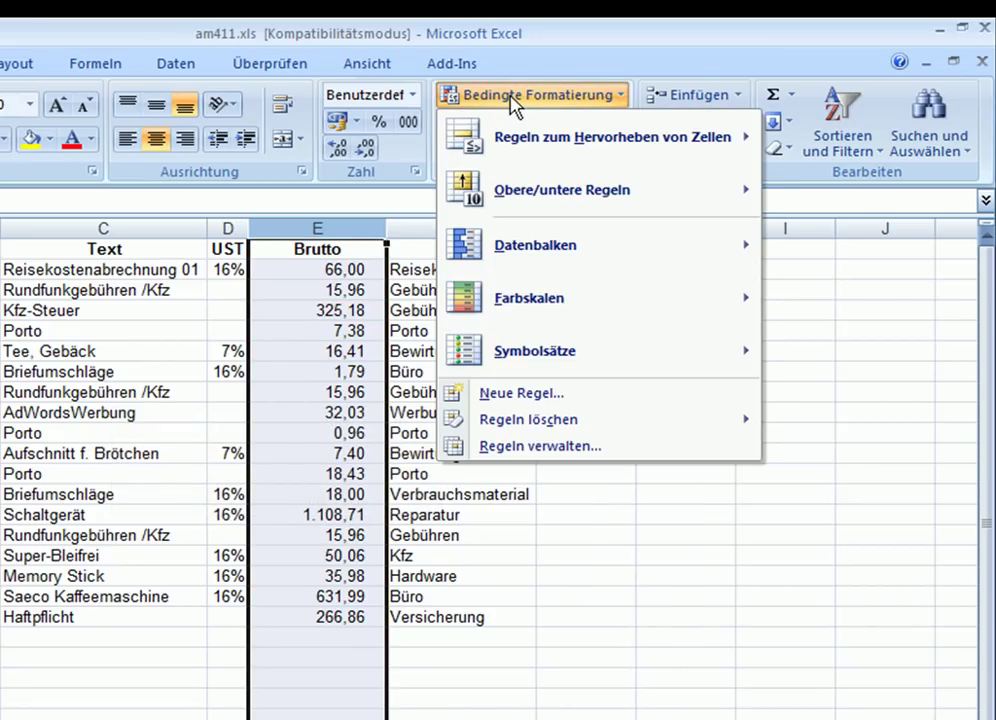
{"action": "mouse_move", "coordinate": [510, 193]}
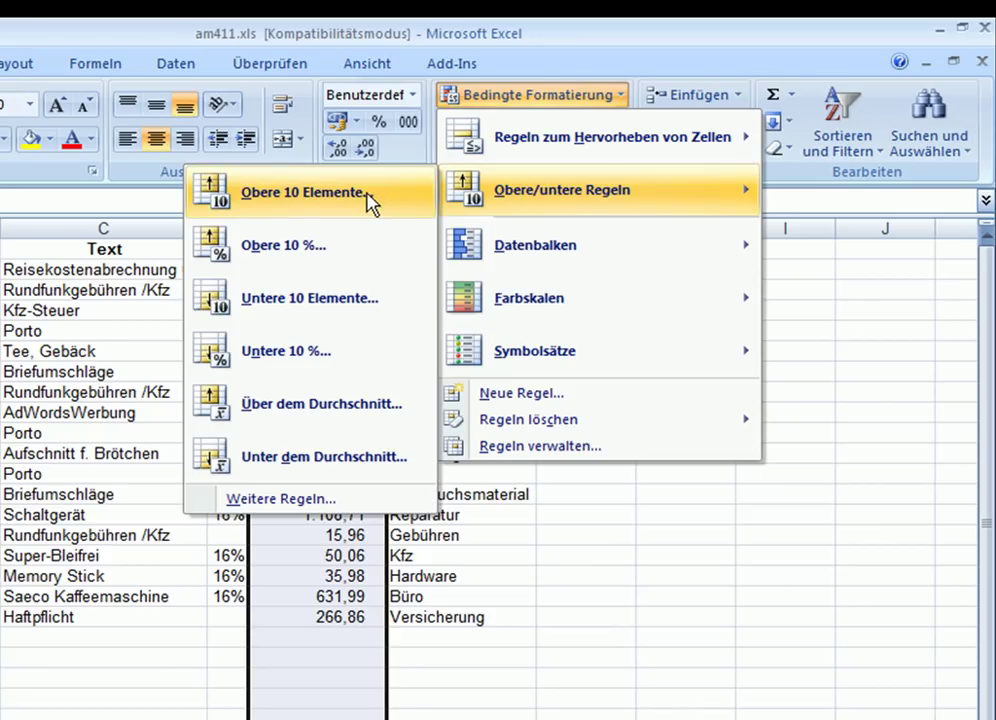
{"action": "left_click", "coordinate": [330, 197]}
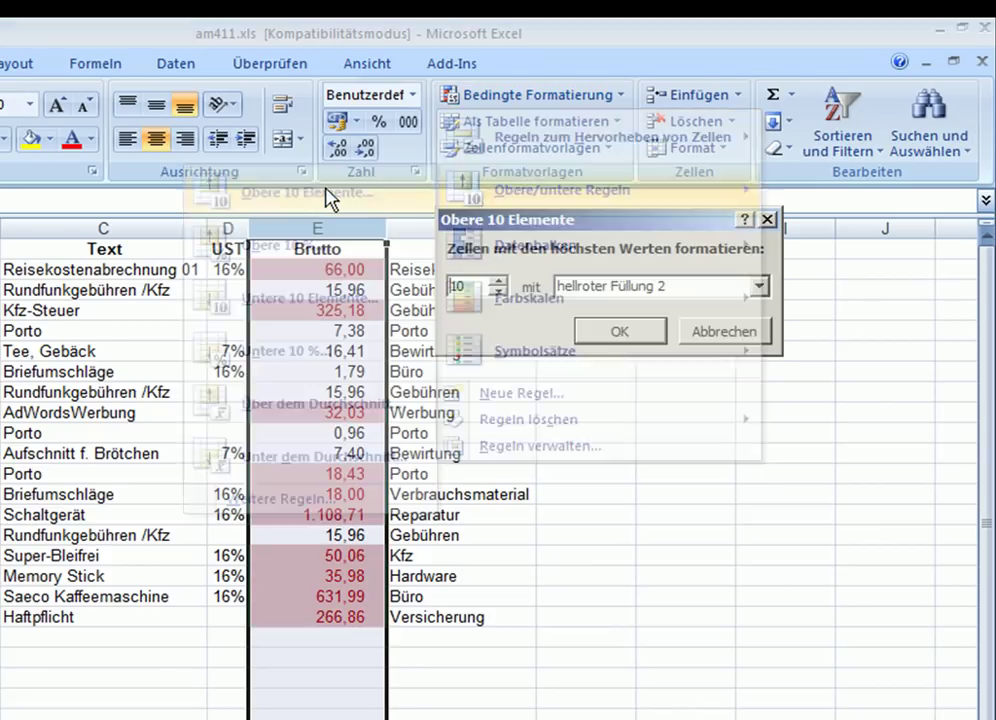
{"action": "double_click", "coordinate": [466, 286]}
{"action": "type", "text": "3"}
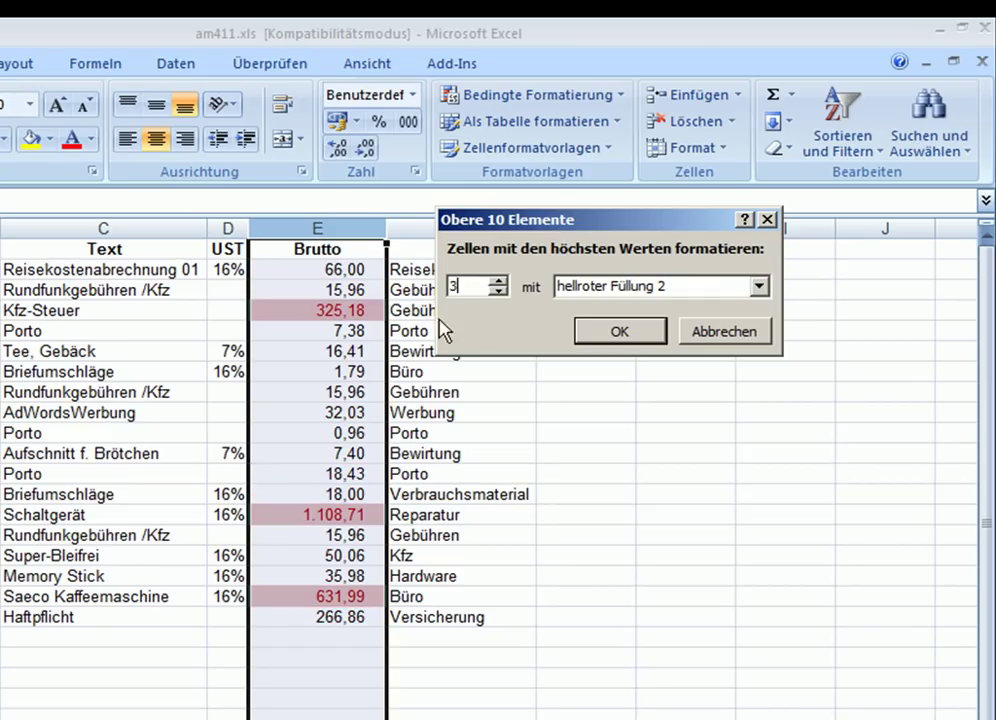
{"action": "left_click", "coordinate": [593, 333]}
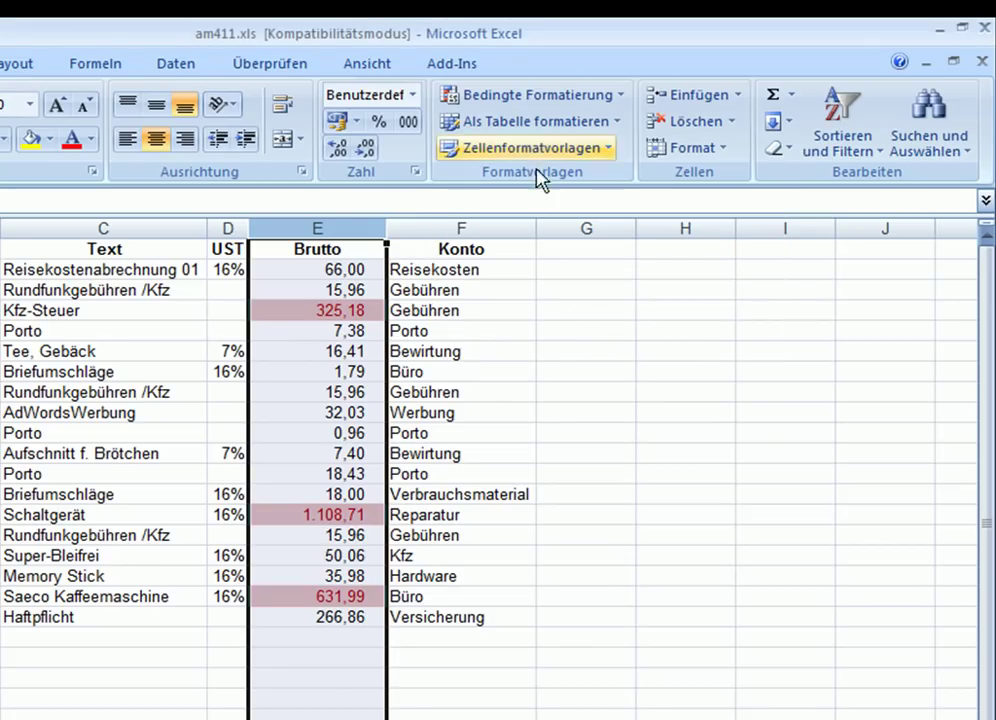
Add an Untere Elemente rule giving the bottom 3 Brutto values green fill.
{"action": "left_click", "coordinate": [536, 100]}
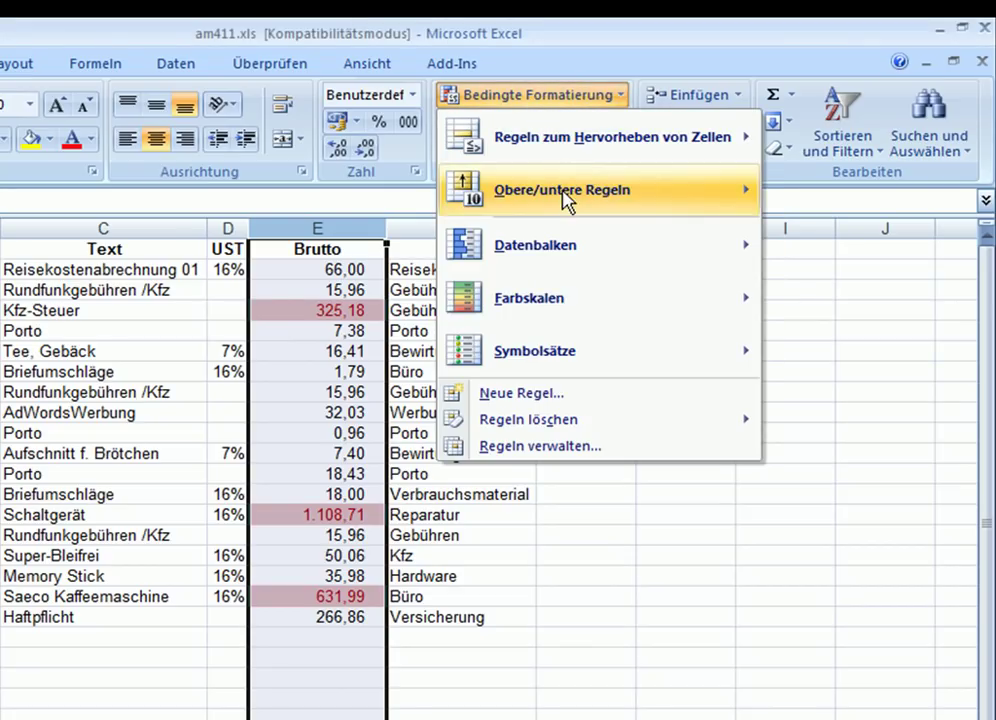
{"action": "mouse_move", "coordinate": [570, 198]}
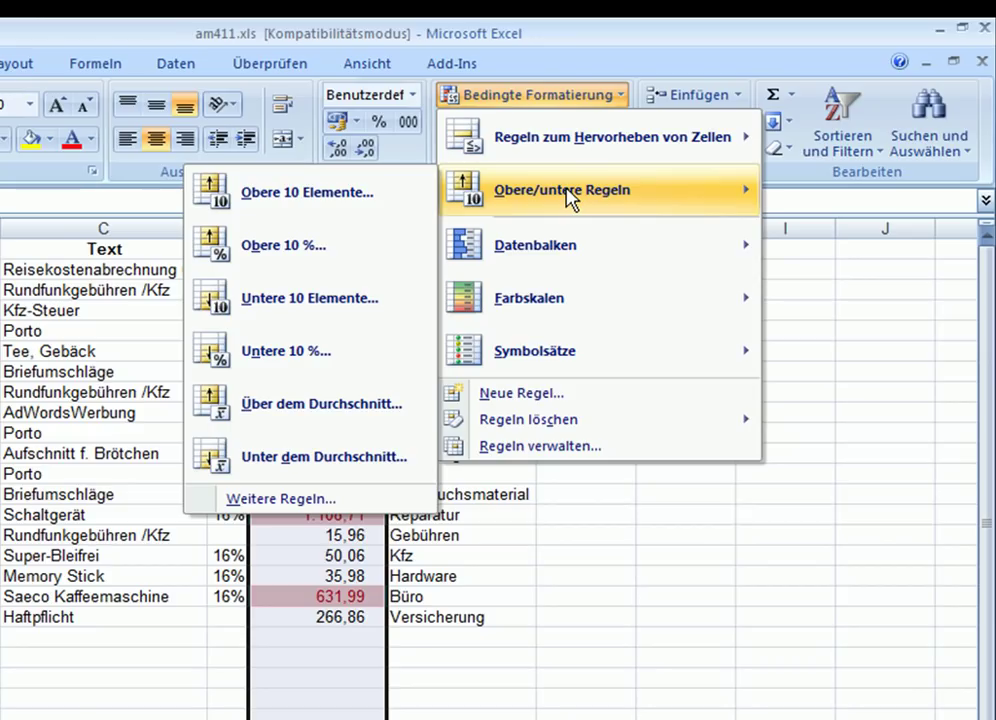
{"action": "left_click", "coordinate": [322, 320]}
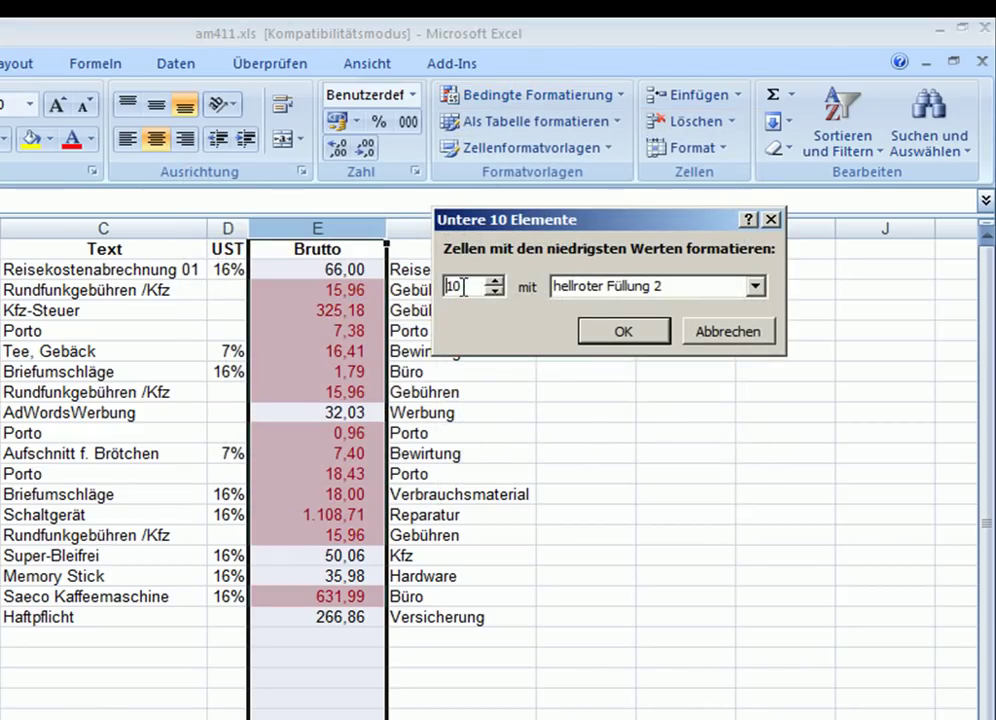
{"action": "type", "text": "3"}
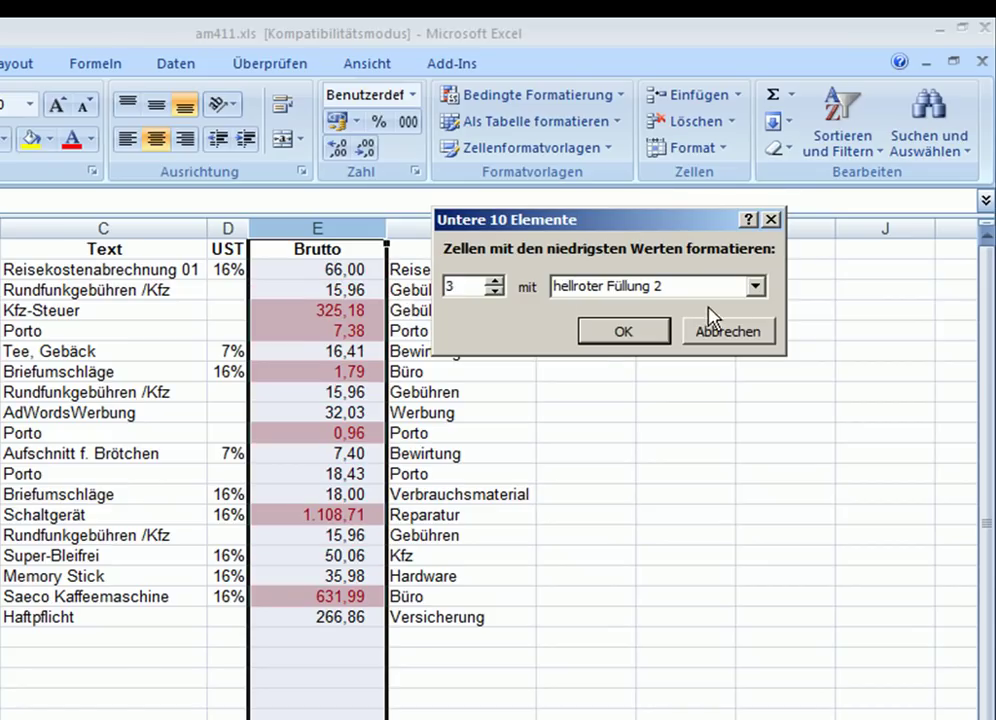
{"action": "left_click", "coordinate": [756, 287]}
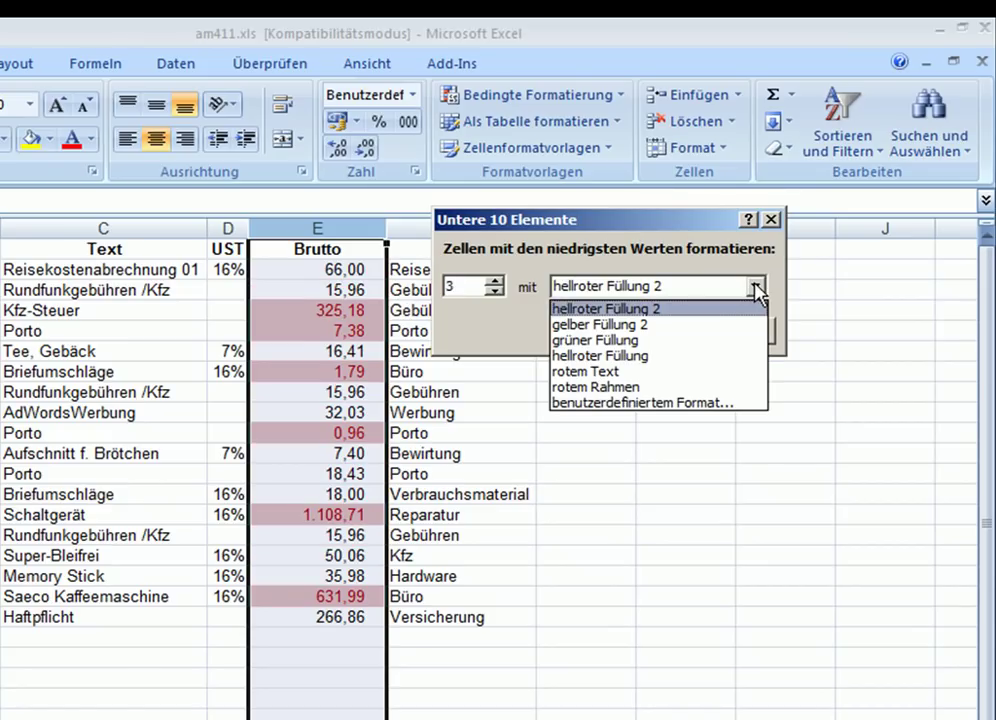
{"action": "left_click", "coordinate": [600, 340]}
{"action": "left_click", "coordinate": [614, 330]}
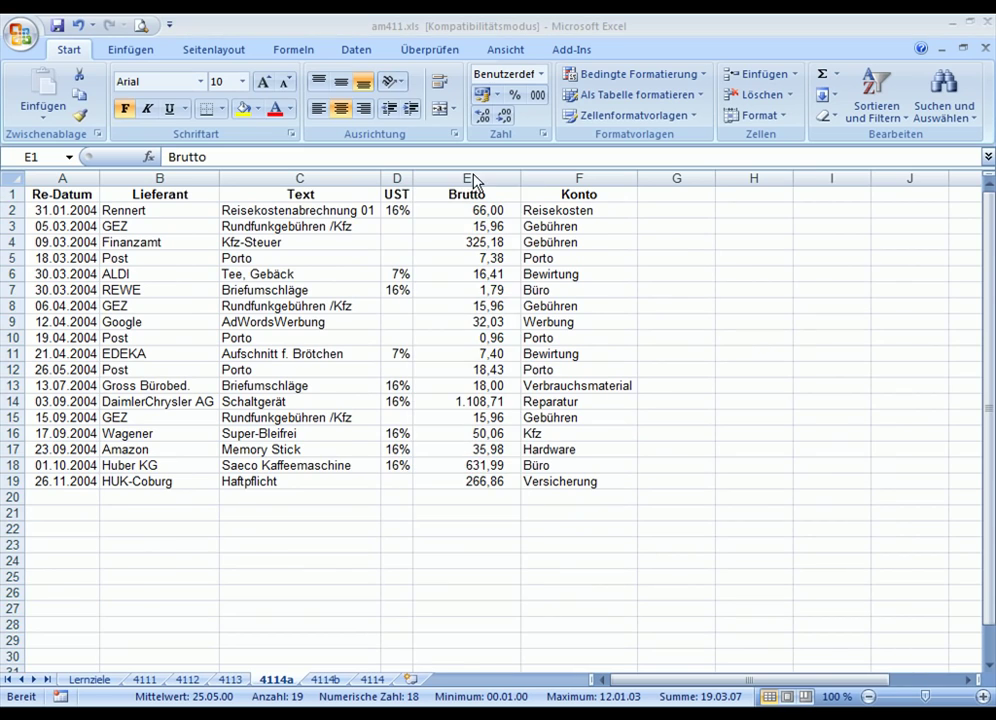
{"action": "left_click", "coordinate": [474, 178]}
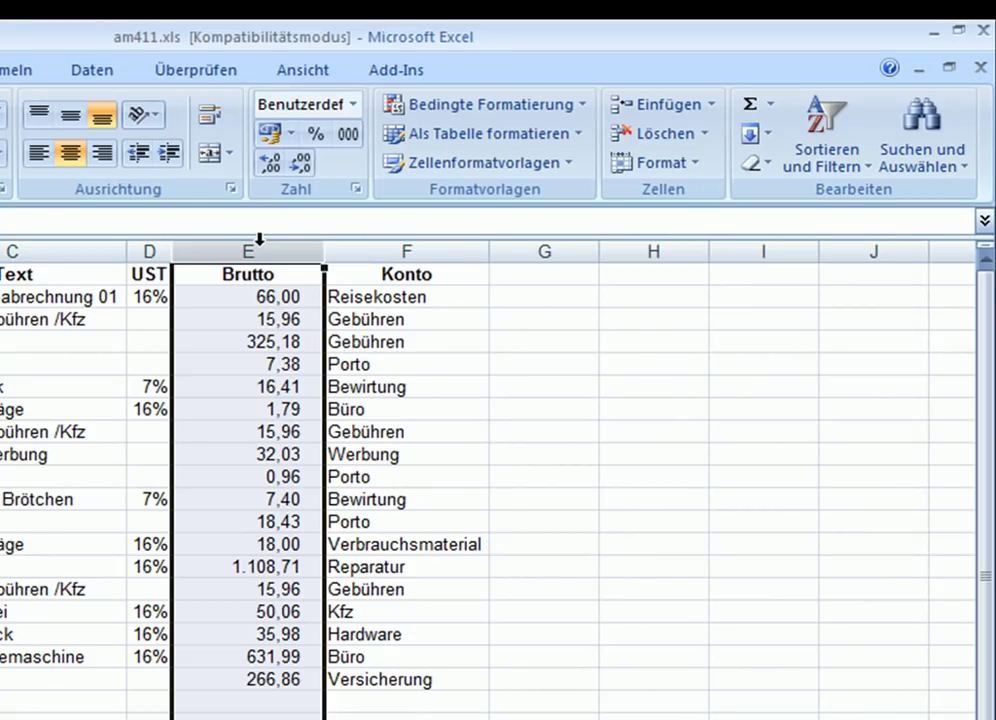
Apply red Datenbalken to the Brutto amounts in column E.
{"action": "left_click", "coordinate": [477, 112]}
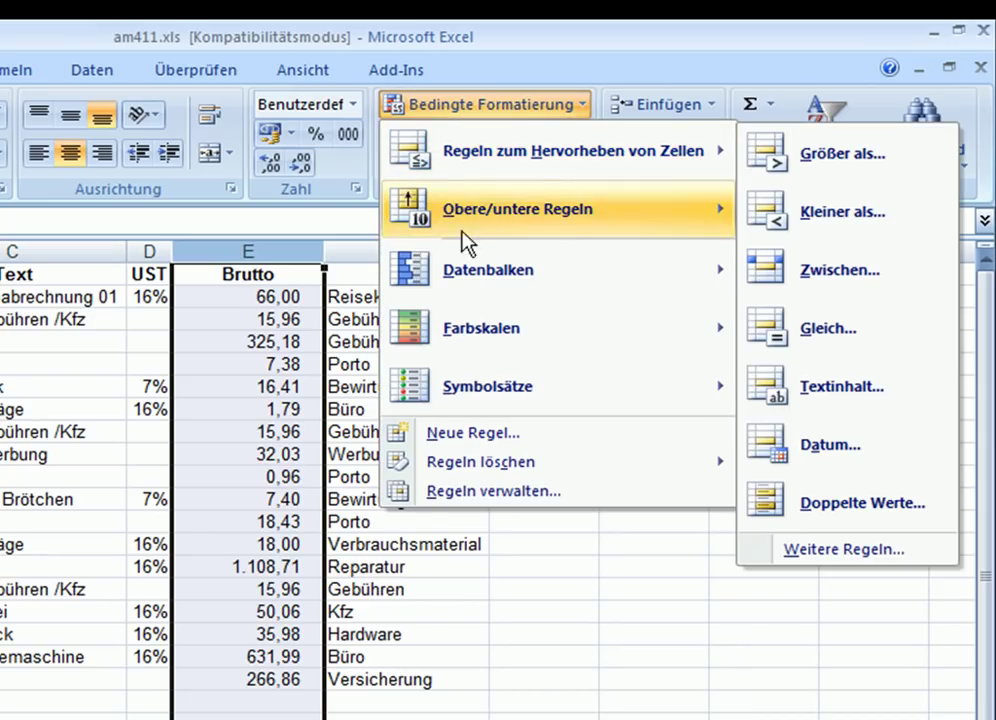
{"action": "mouse_move", "coordinate": [484, 212]}
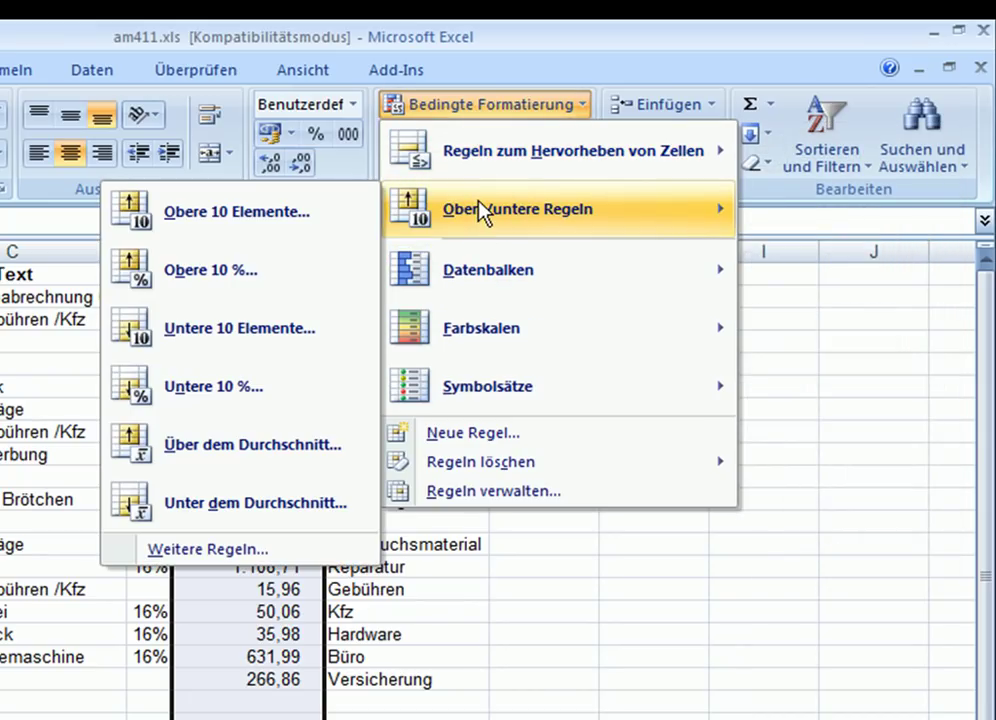
{"action": "mouse_move", "coordinate": [484, 280]}
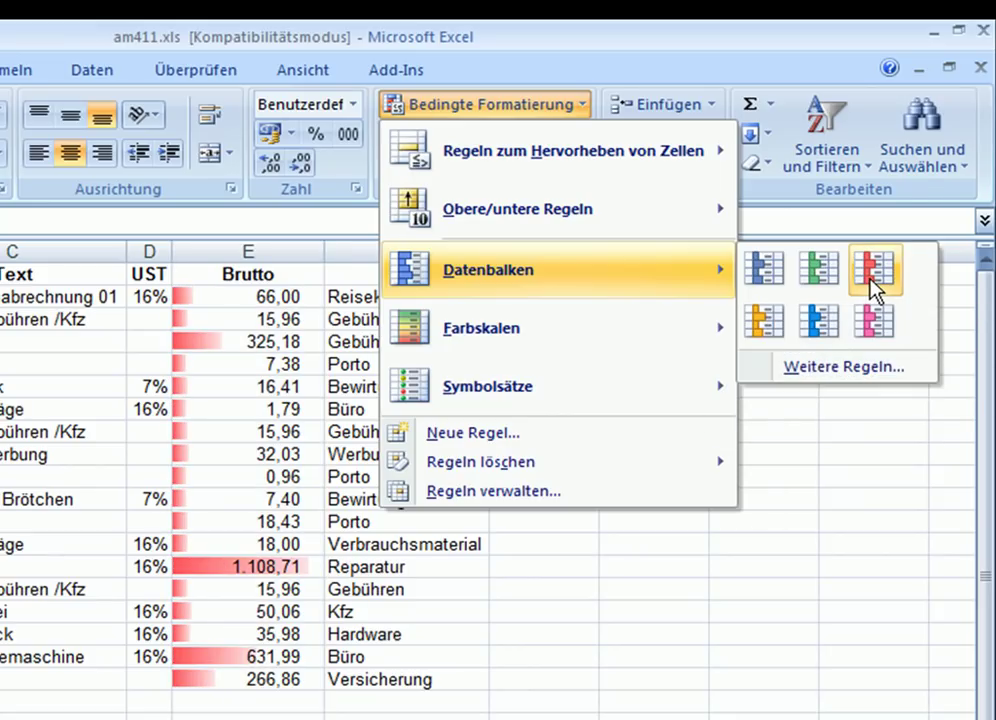
{"action": "left_click", "coordinate": [872, 289]}
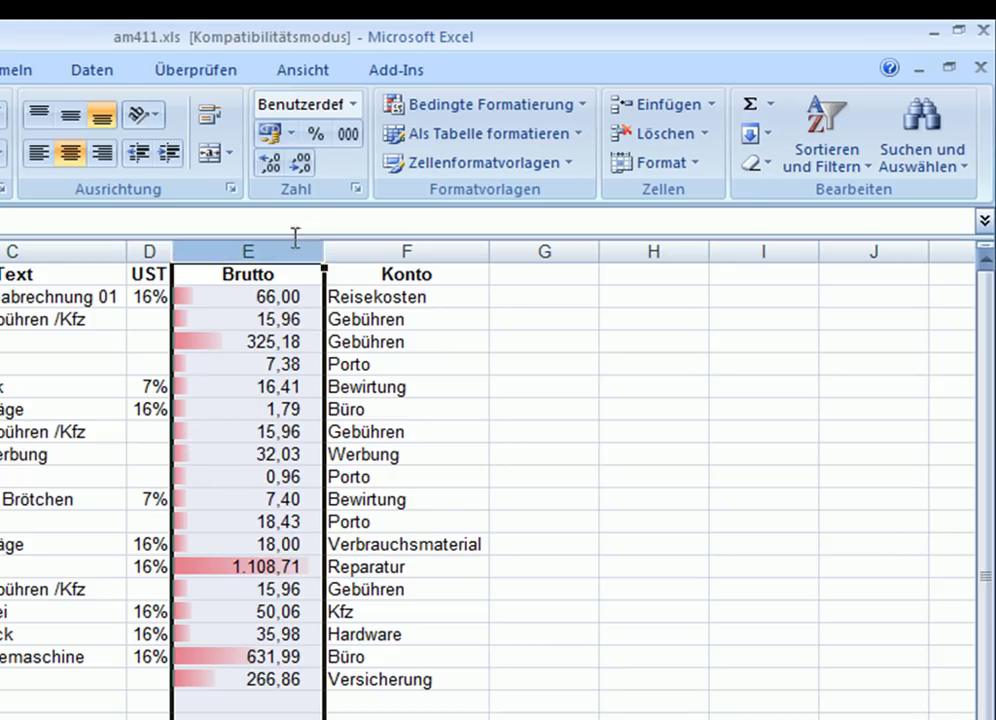
Delete all conditional formatting rules from the whole sheet.
{"action": "left_click", "coordinate": [448, 108]}
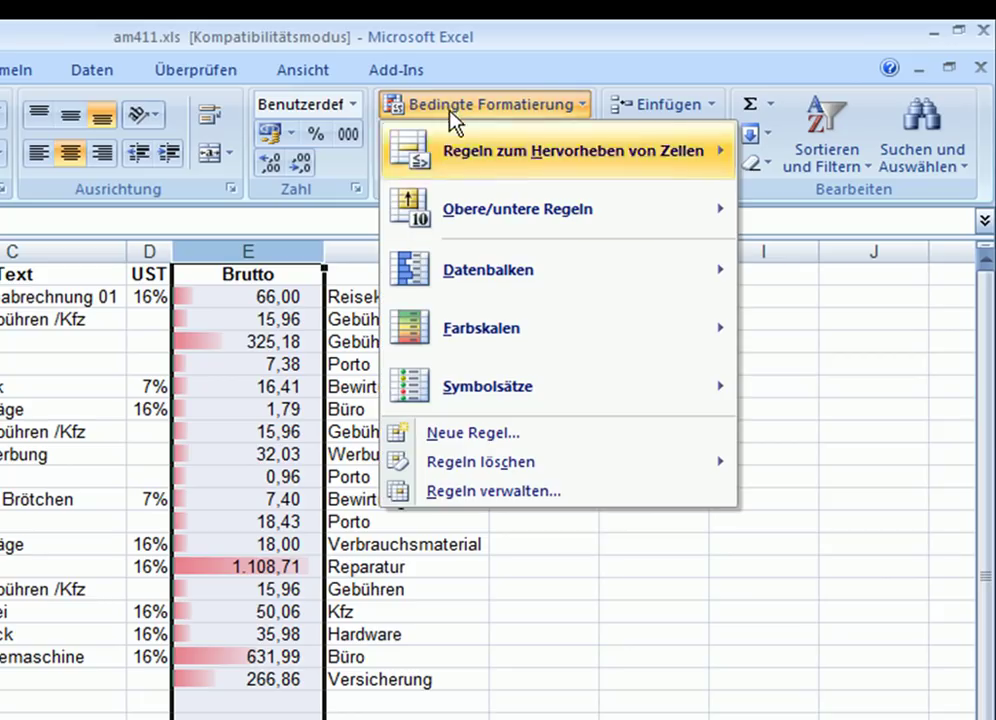
{"action": "mouse_move", "coordinate": [463, 468]}
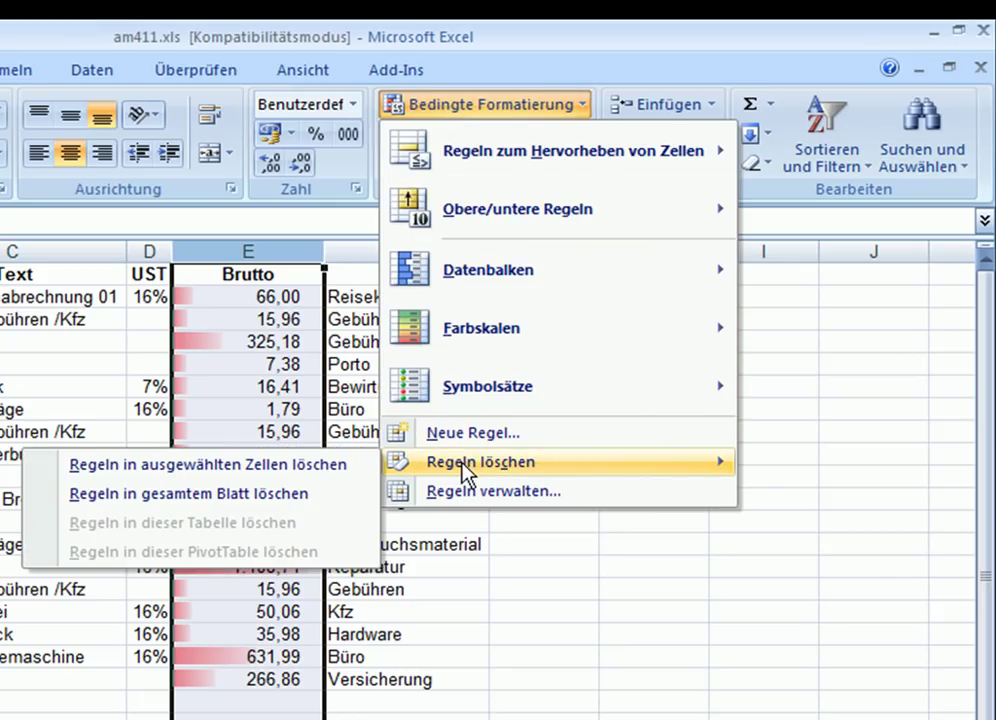
{"action": "left_click", "coordinate": [265, 494]}
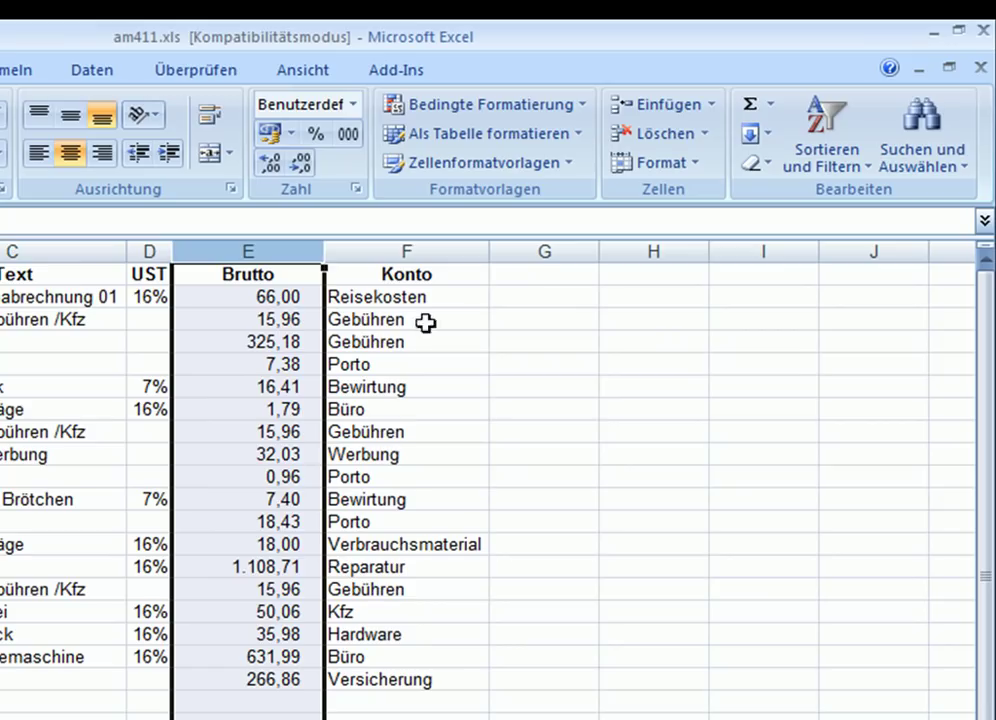
Apply the red-yellow-green Farbskala to column E, red for high amounts.
{"action": "left_click", "coordinate": [430, 112]}
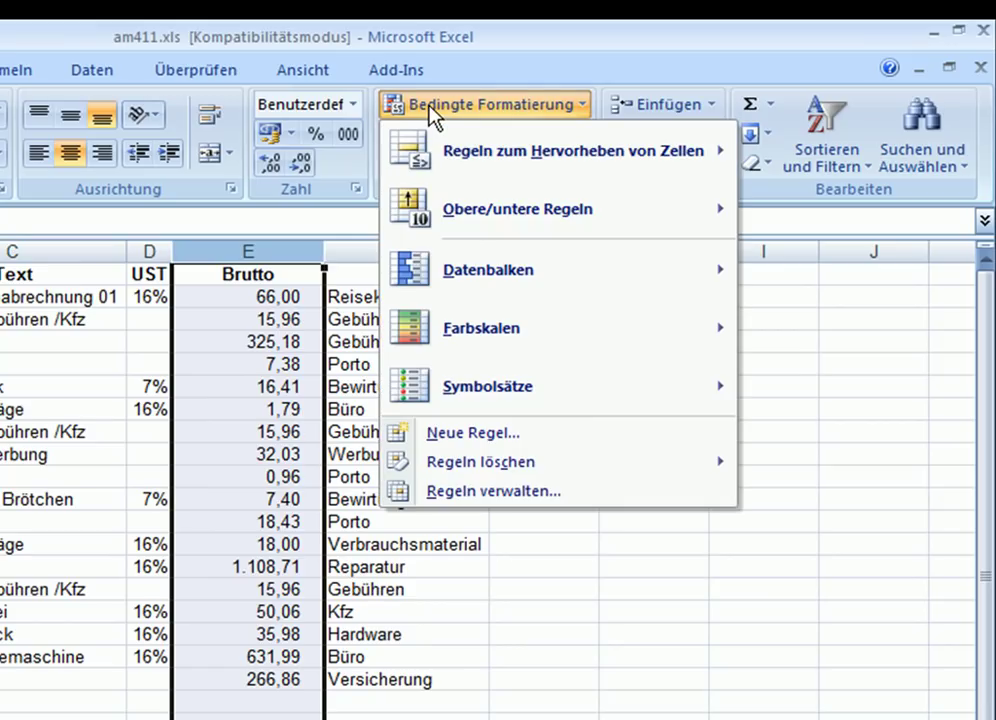
{"action": "mouse_move", "coordinate": [474, 355]}
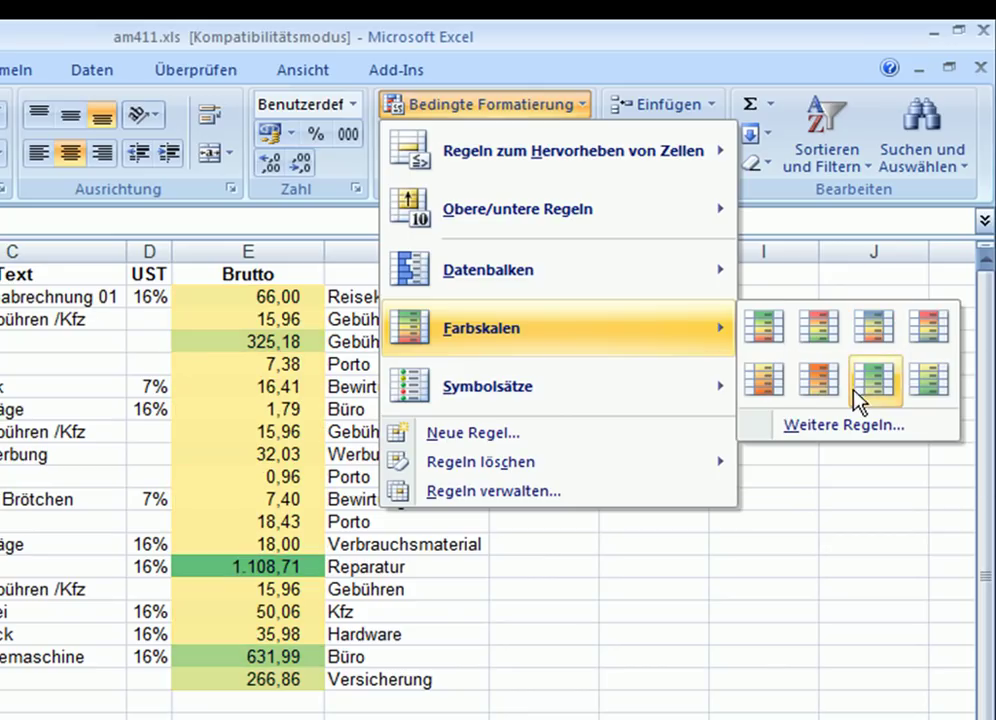
{"action": "left_click", "coordinate": [824, 334]}
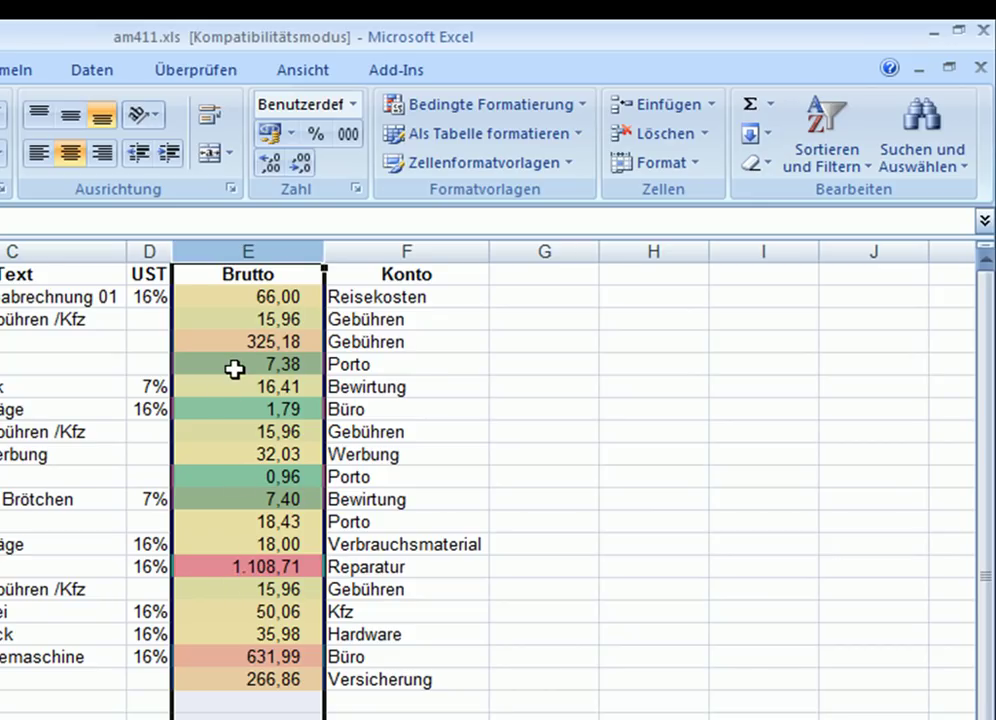
{"action": "left_click", "coordinate": [284, 497]}
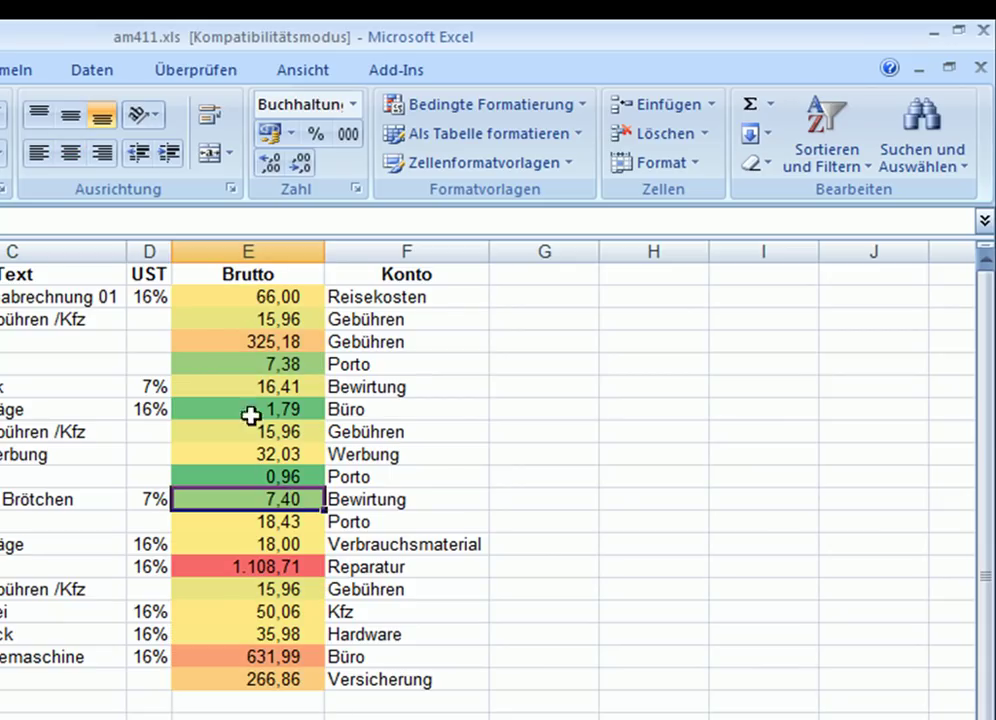
{"action": "left_click", "coordinate": [229, 251]}
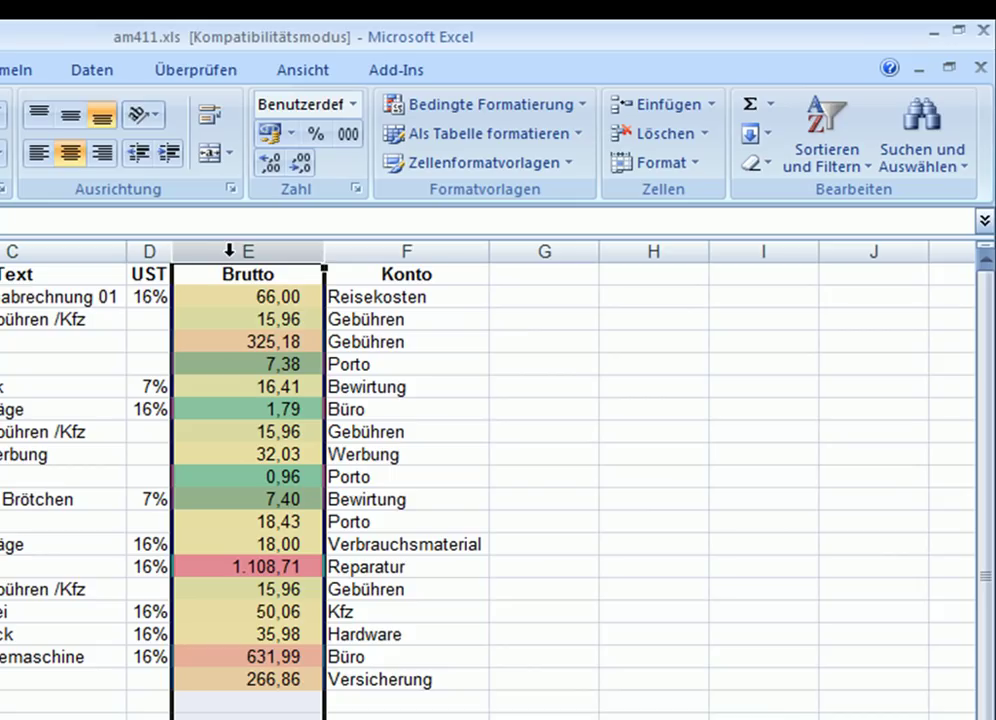
Create a 3-Farben-Skala rule on Brutto: red minimum, yellow midpoint, green maximum.
{"action": "left_click", "coordinate": [463, 117]}
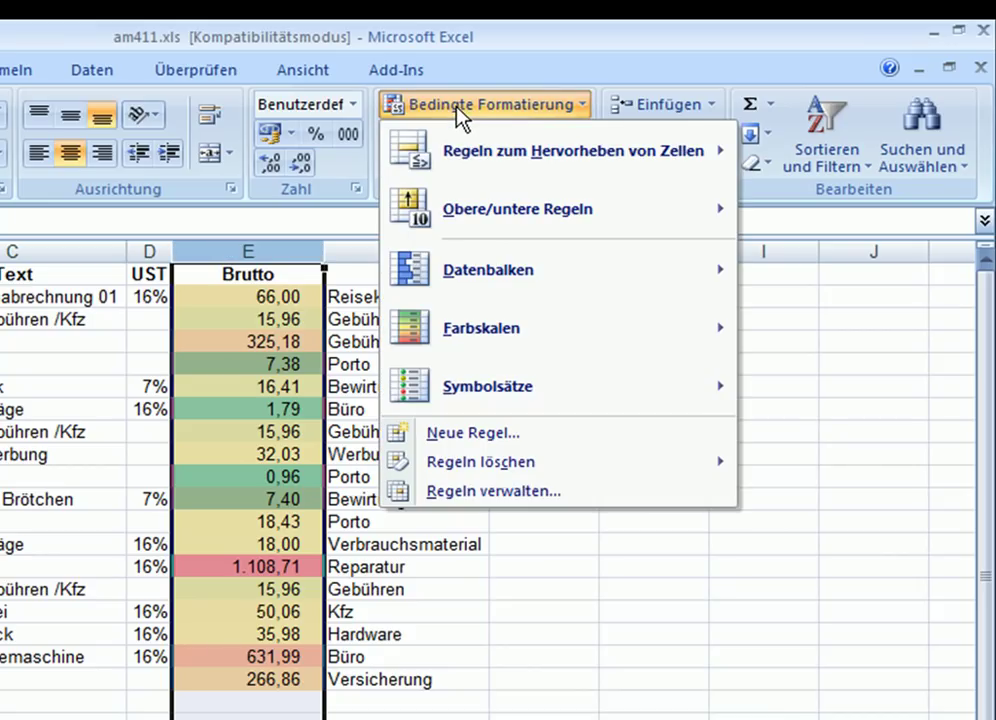
{"action": "mouse_move", "coordinate": [472, 315]}
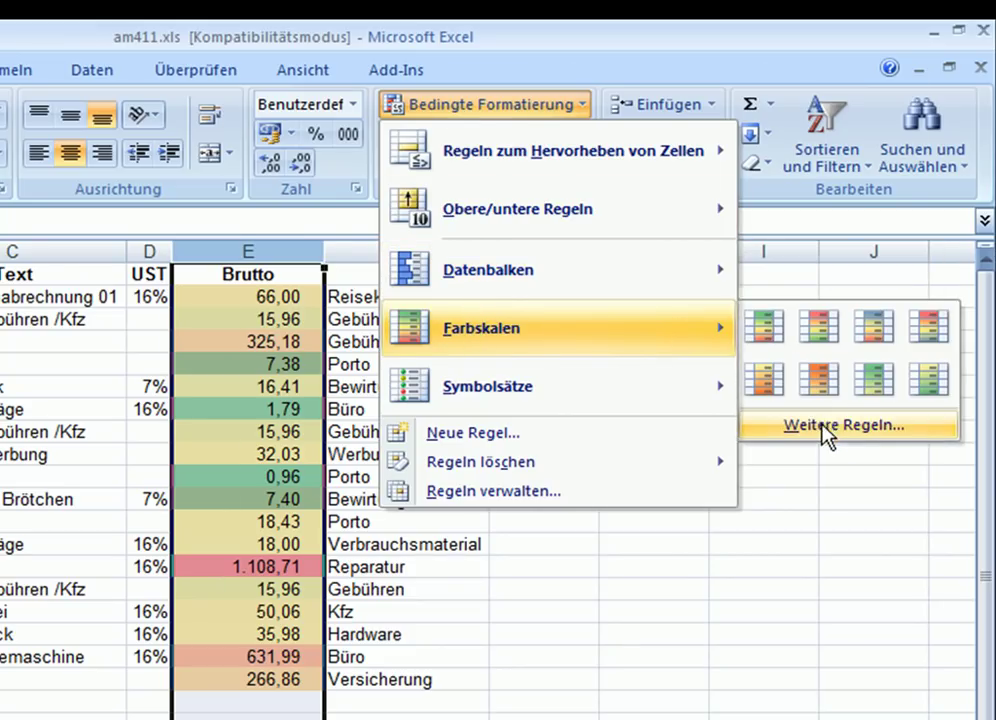
{"action": "left_click", "coordinate": [826, 425]}
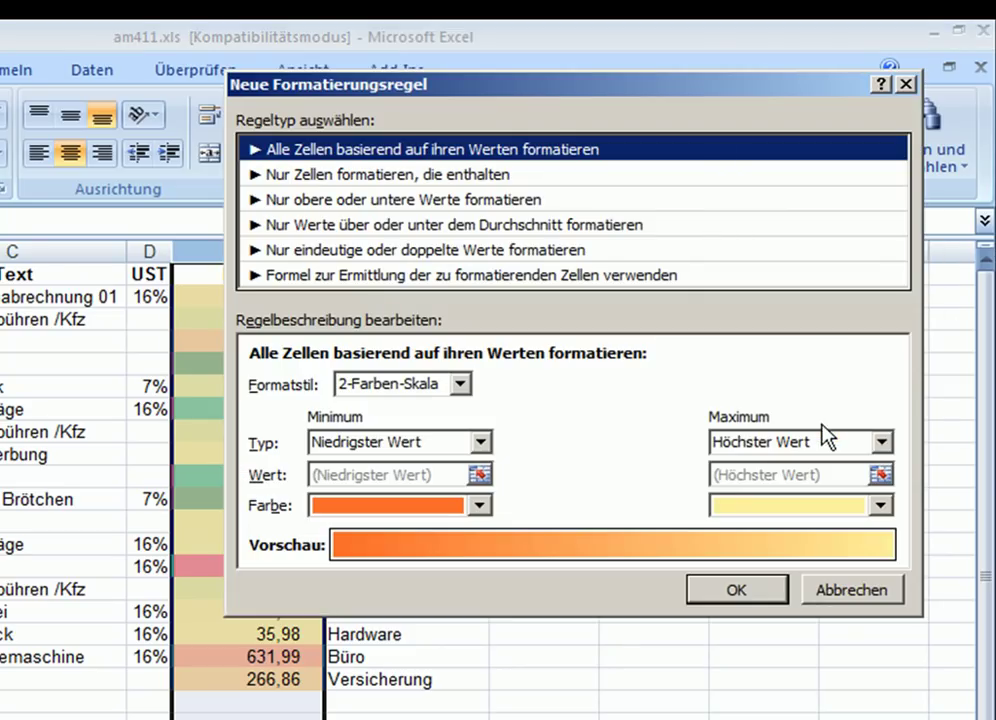
{"action": "left_click", "coordinate": [458, 386]}
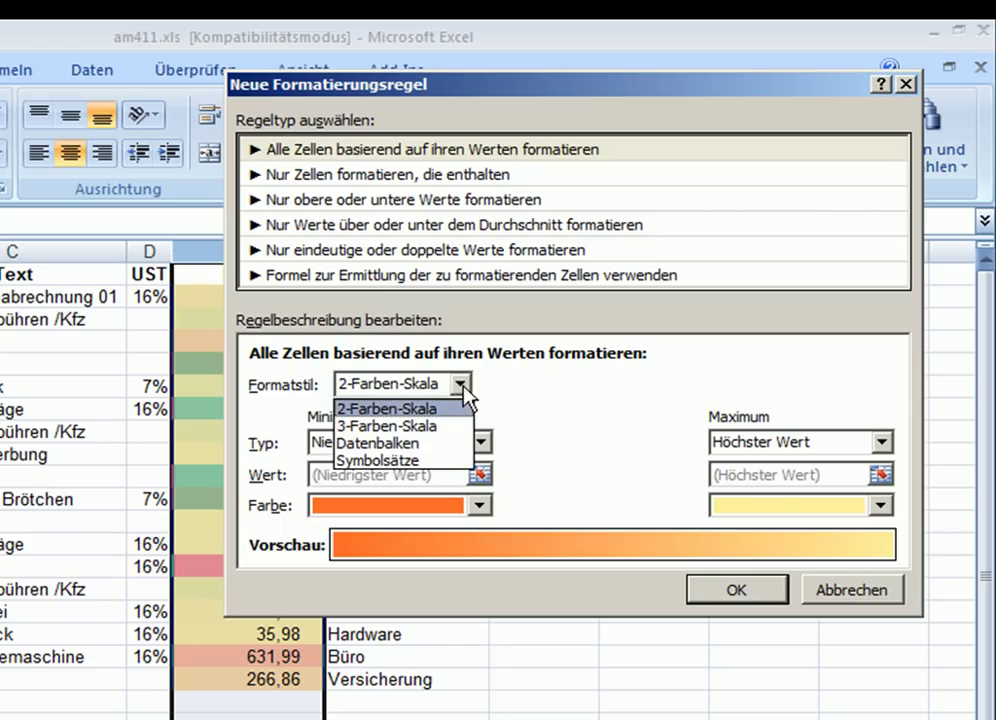
{"action": "left_click", "coordinate": [433, 426]}
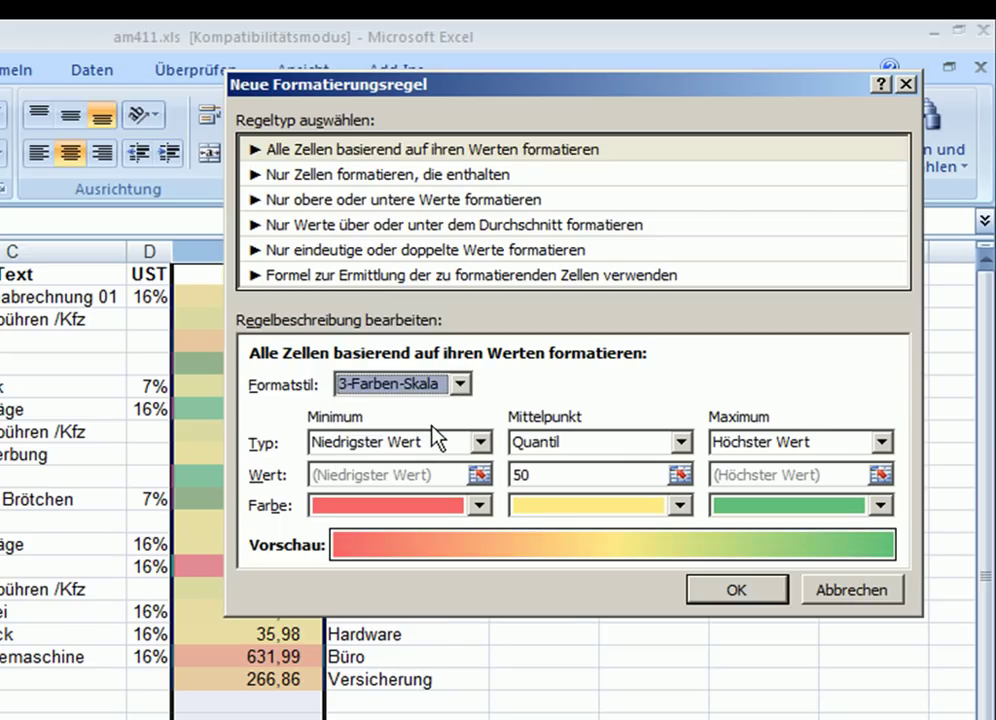
{"action": "left_click", "coordinate": [400, 510]}
{"action": "left_click", "coordinate": [398, 510]}
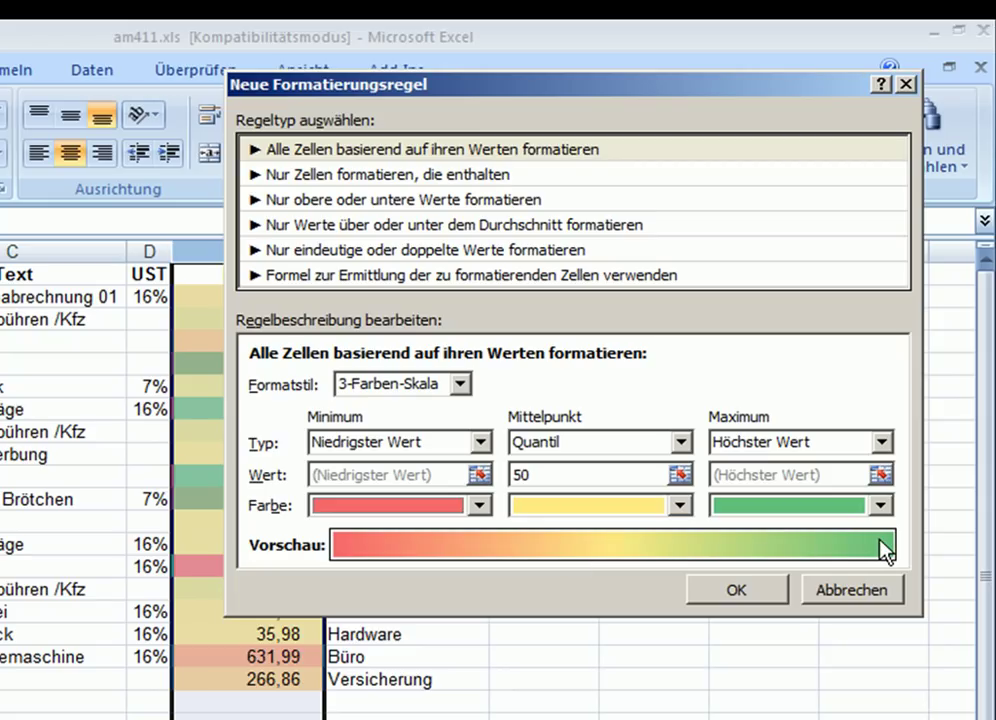
{"action": "left_click", "coordinate": [741, 590]}
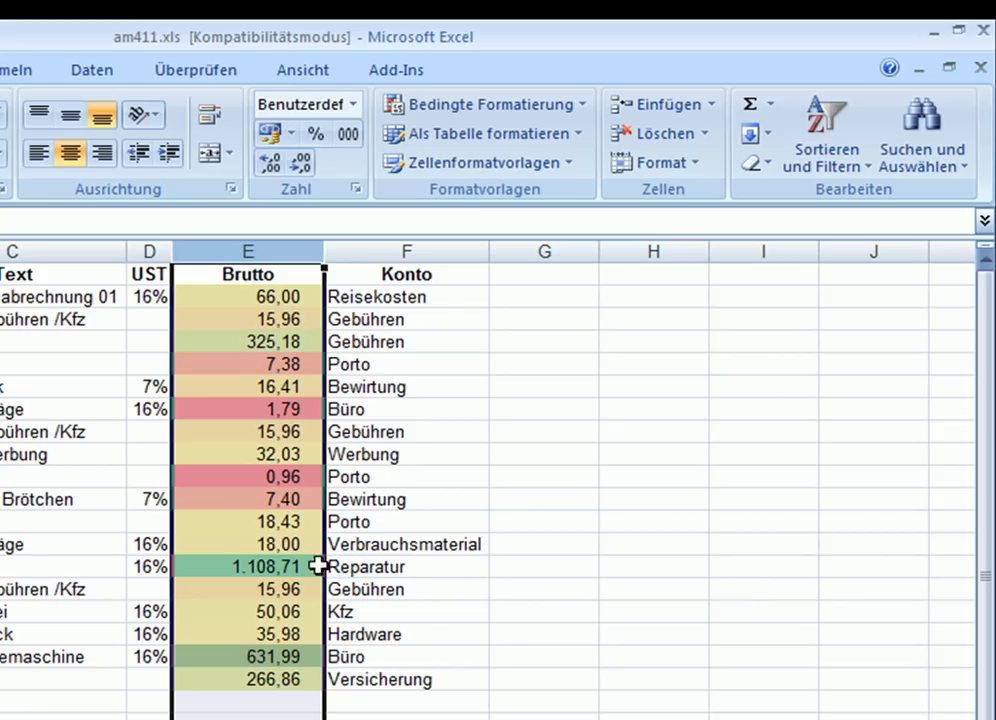
Apply the three traffic-light circles Symbolsatz to the Brutto amounts.
{"action": "left_click", "coordinate": [258, 565]}
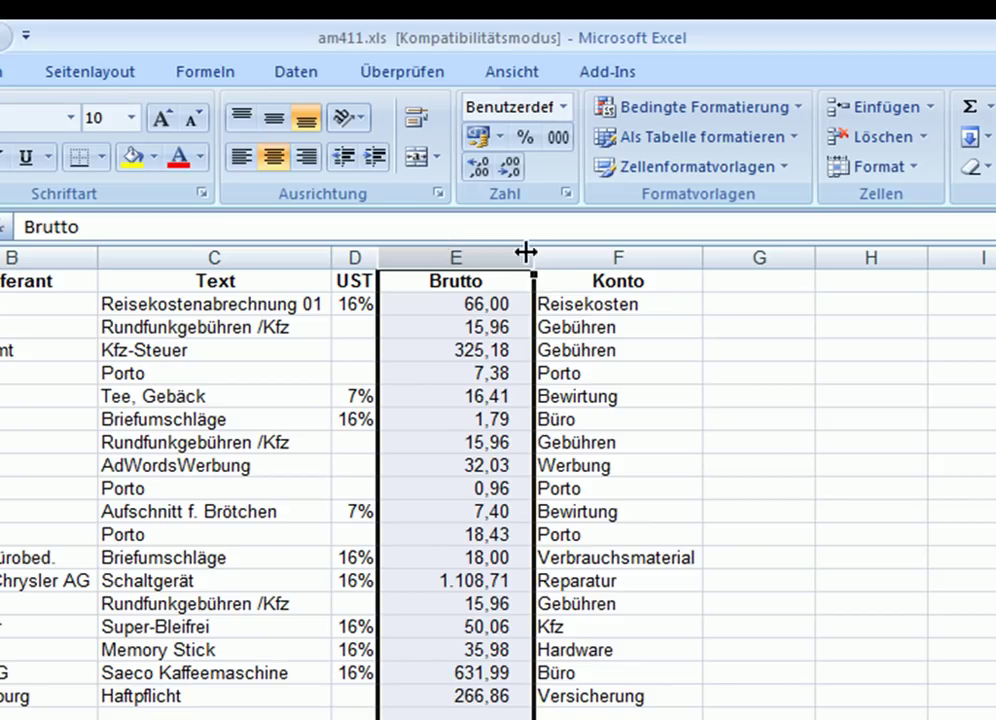
{"action": "left_click", "coordinate": [662, 108]}
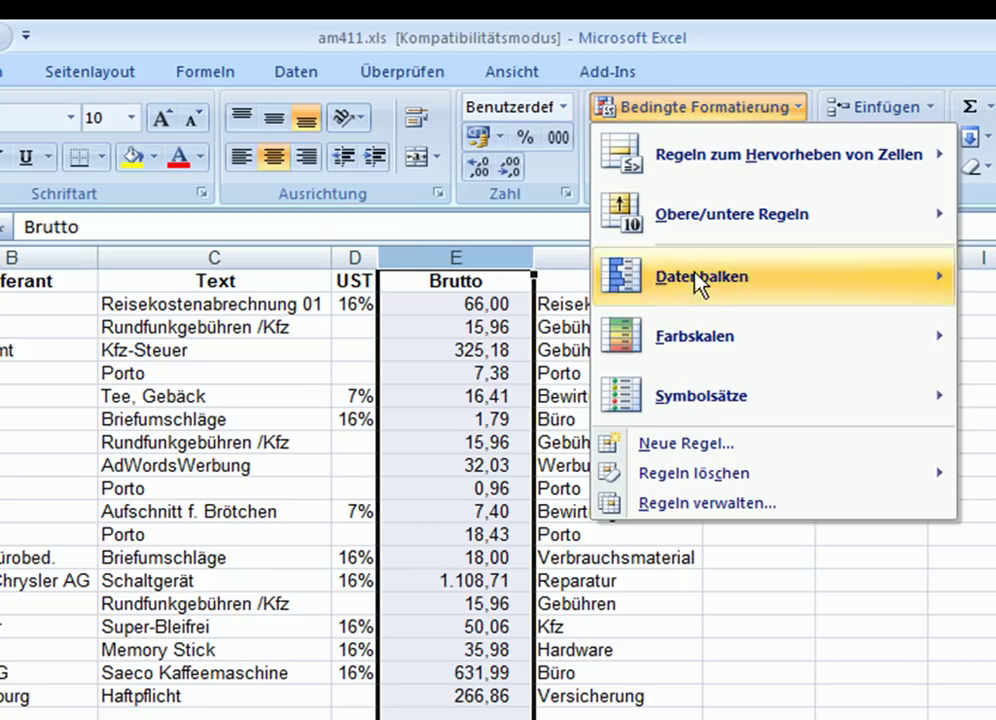
{"action": "mouse_move", "coordinate": [686, 415]}
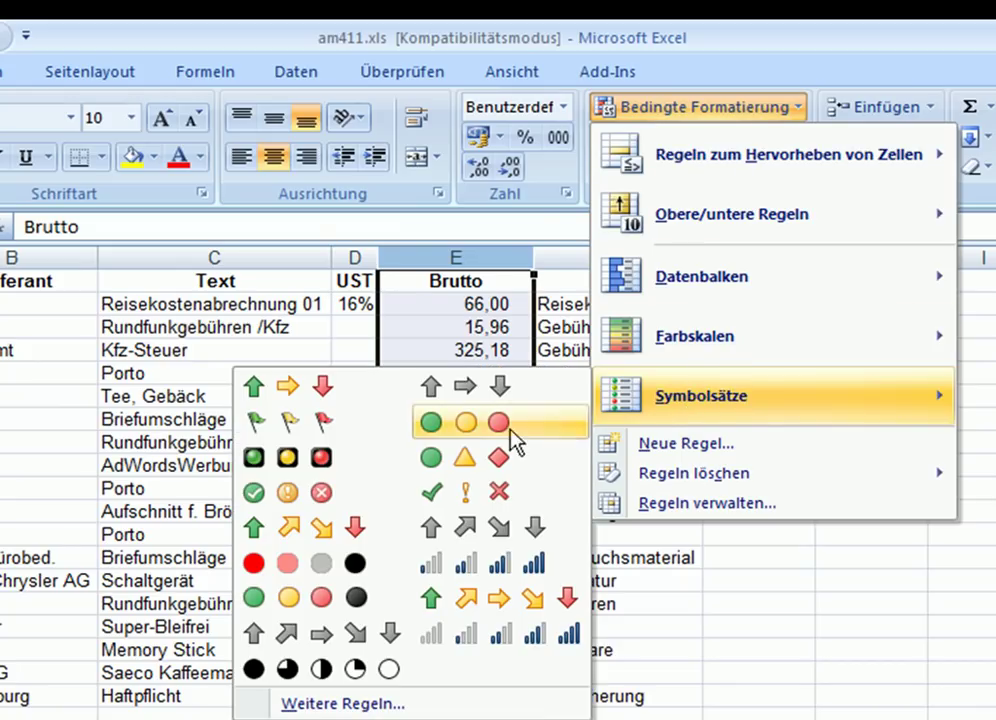
{"action": "left_click", "coordinate": [295, 463]}
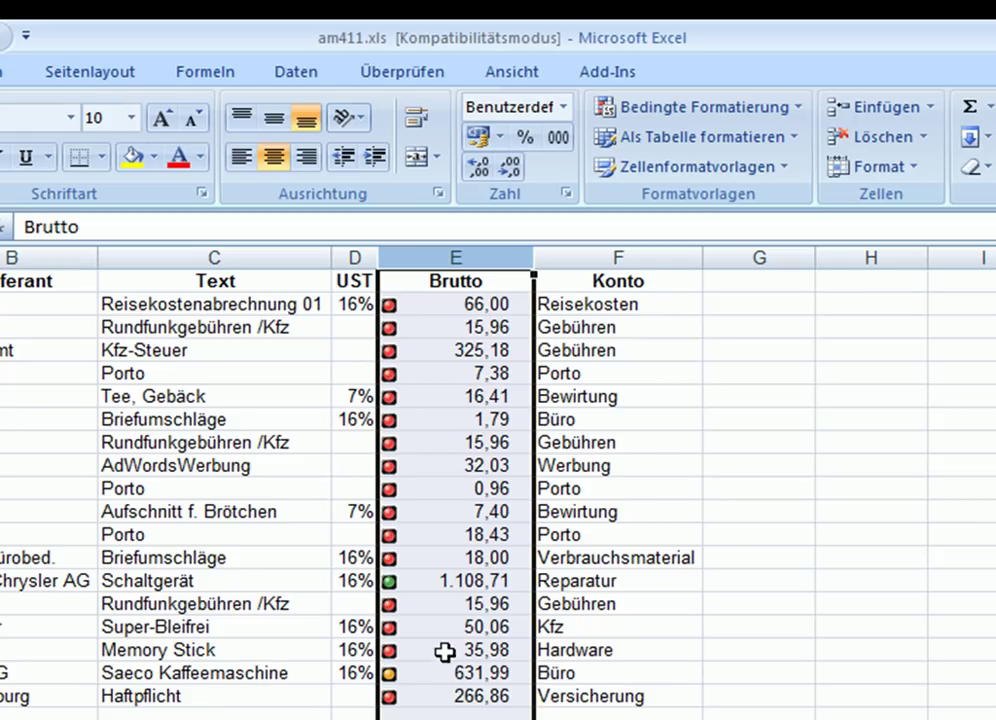
Reverse the traffic-light icon order and set the thresholds to 50 and 5 percent.
{"action": "left_click", "coordinate": [660, 106]}
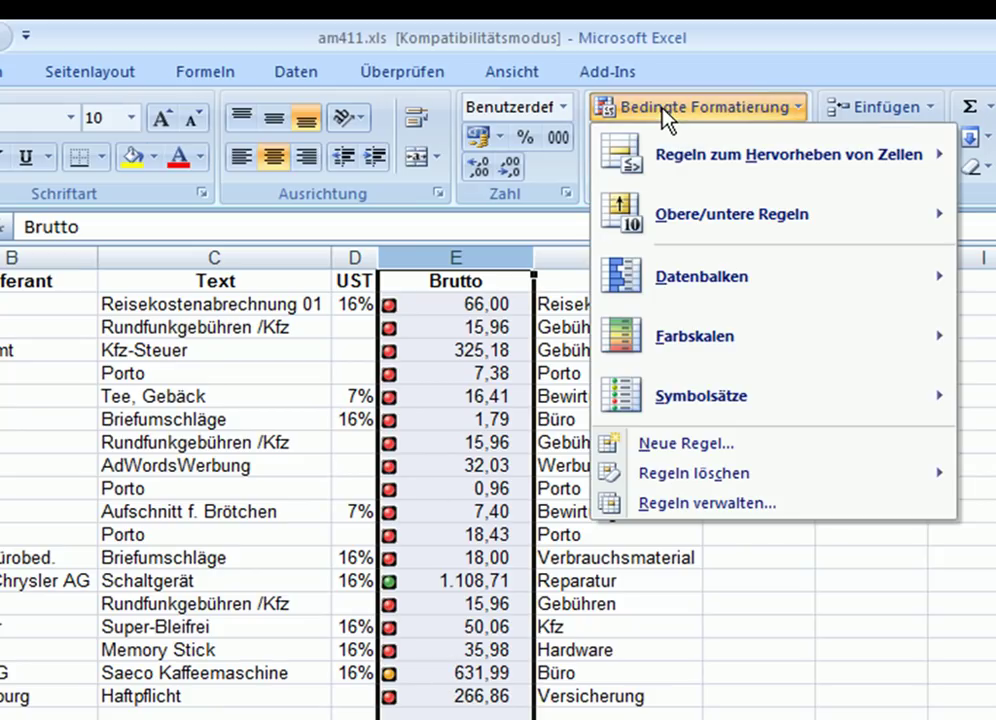
{"action": "mouse_move", "coordinate": [695, 402]}
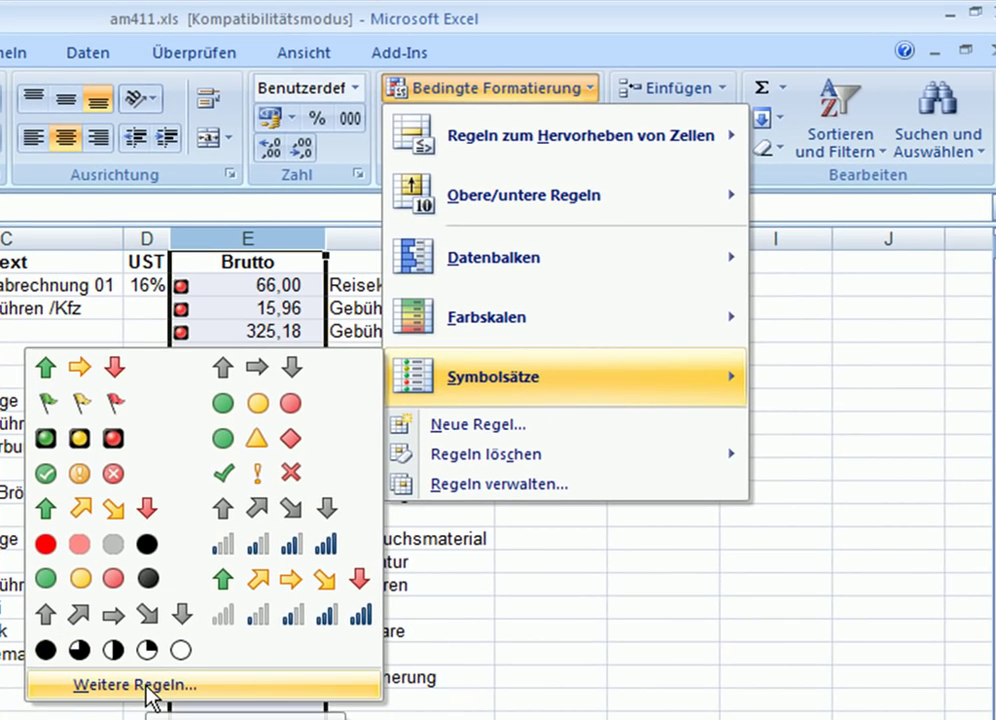
{"action": "left_click", "coordinate": [149, 688]}
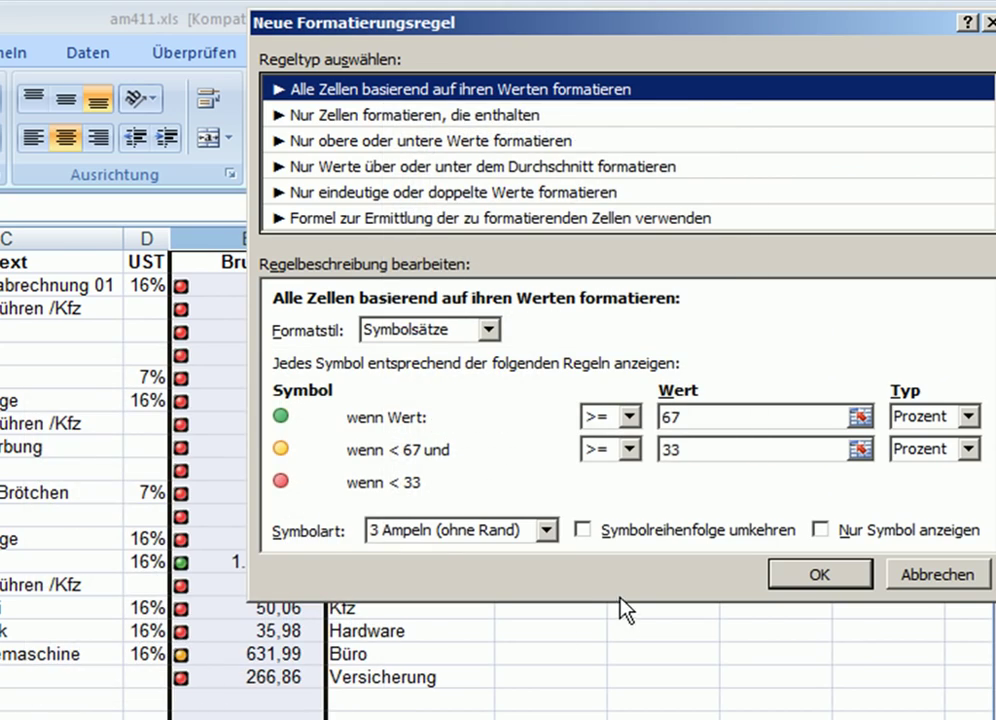
{"action": "left_click", "coordinate": [582, 531]}
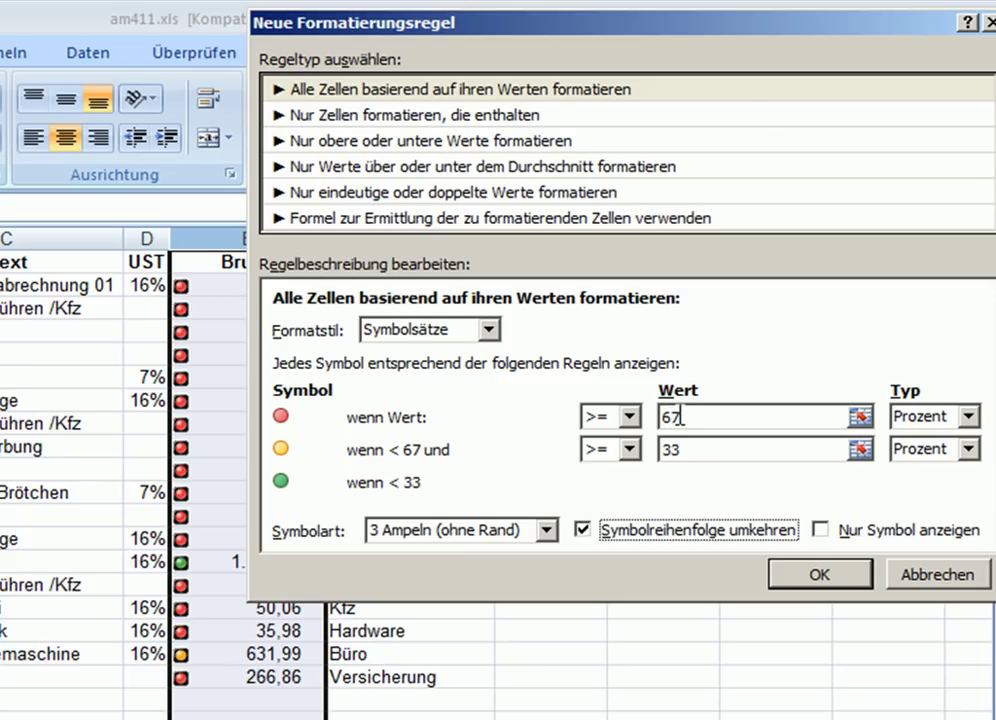
{"action": "double_click", "coordinate": [667, 417]}
{"action": "type", "text": "50"}
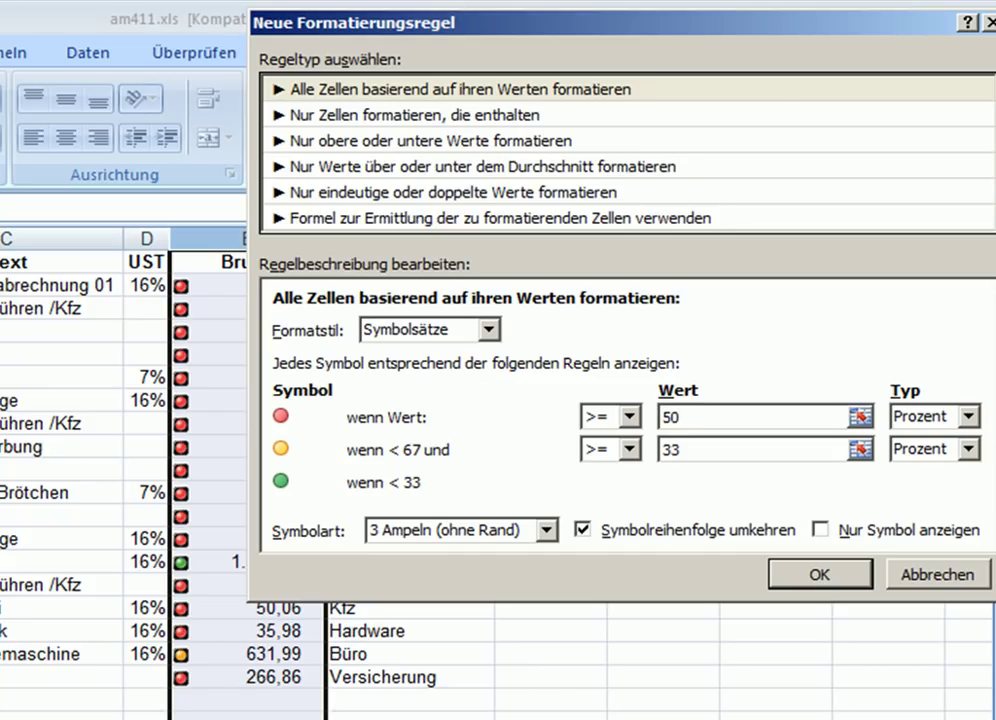
{"action": "double_click", "coordinate": [688, 453]}
{"action": "type", "text": "5"}
{"action": "left_click", "coordinate": [811, 575]}
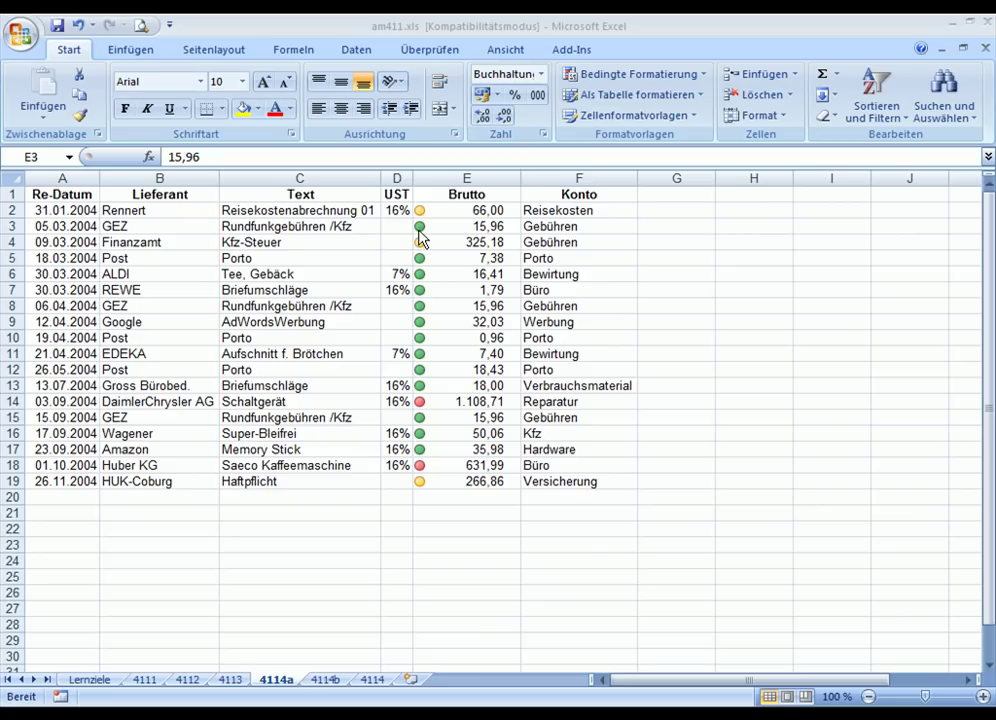
Inspect the Brutto icons by selecting E3, then E14:F14 holding 1.108,71.
{"action": "left_click", "coordinate": [417, 228]}
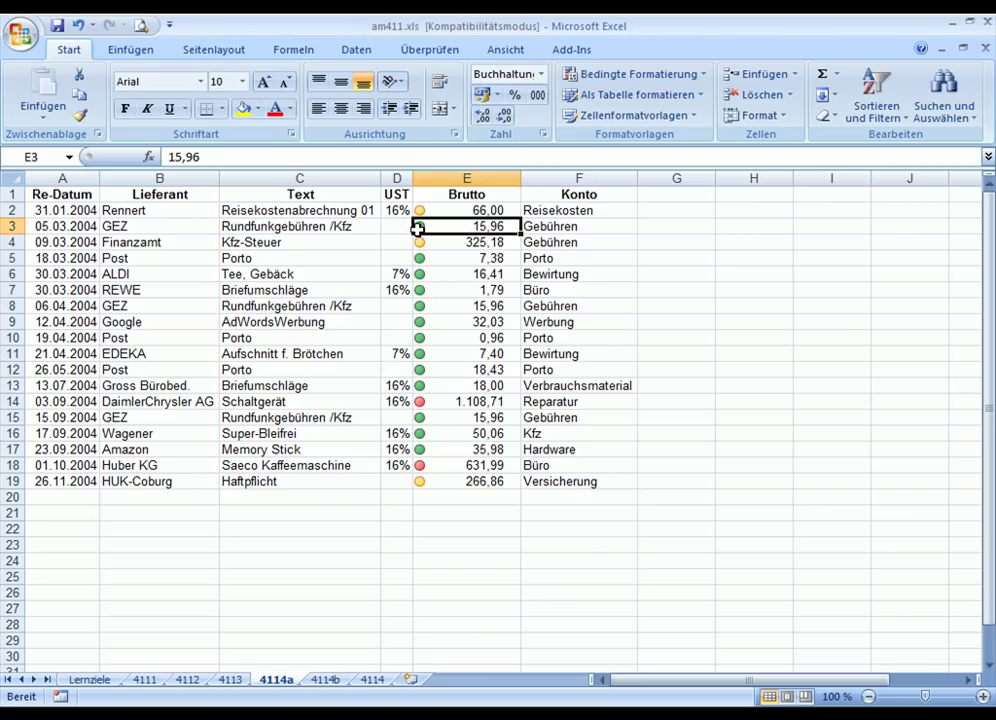
{"action": "left_click", "coordinate": [419, 402]}
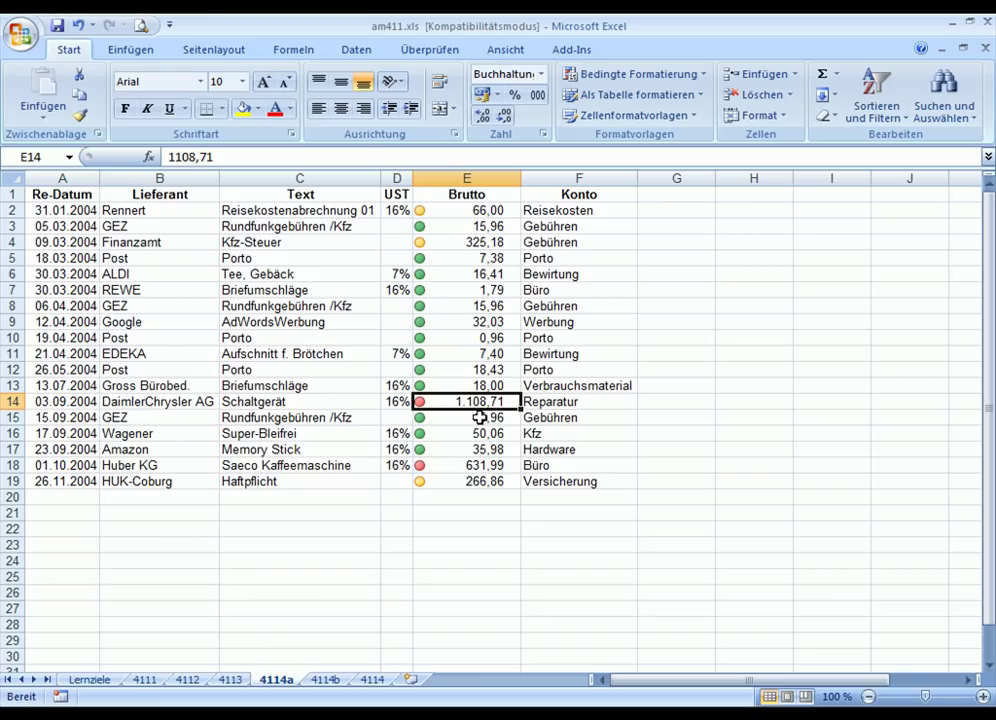
{"action": "left_click_drag", "start_coordinate": [523, 400], "coordinate": [177, 401]}
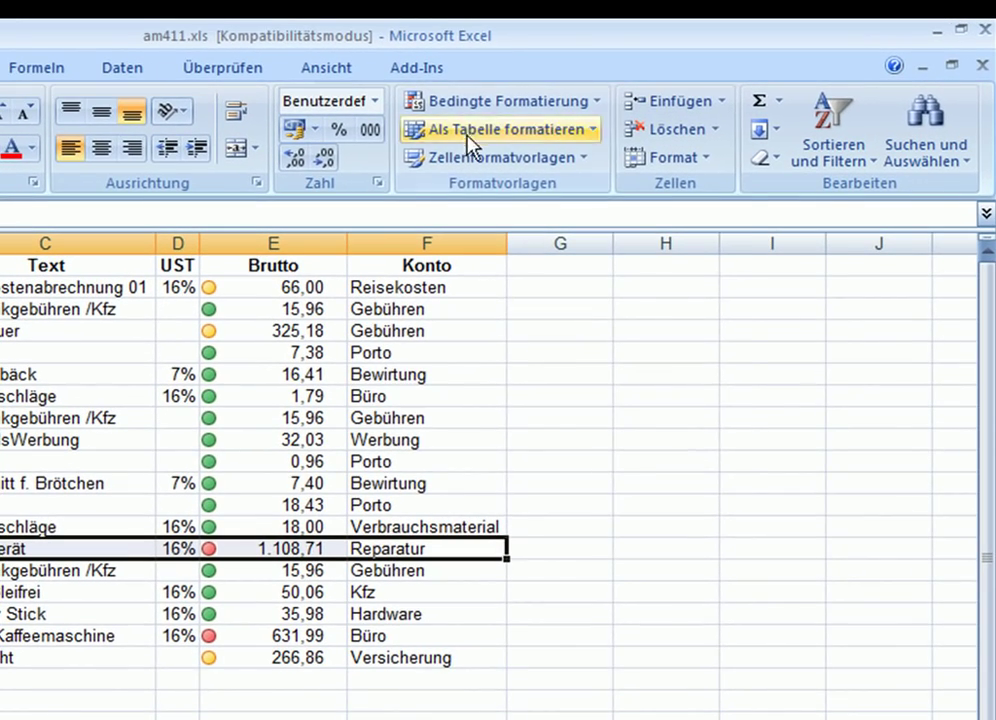
Clear every conditional formatting rule from the sheet, then select the first expense row A2:F2.
{"action": "left_click", "coordinate": [474, 101]}
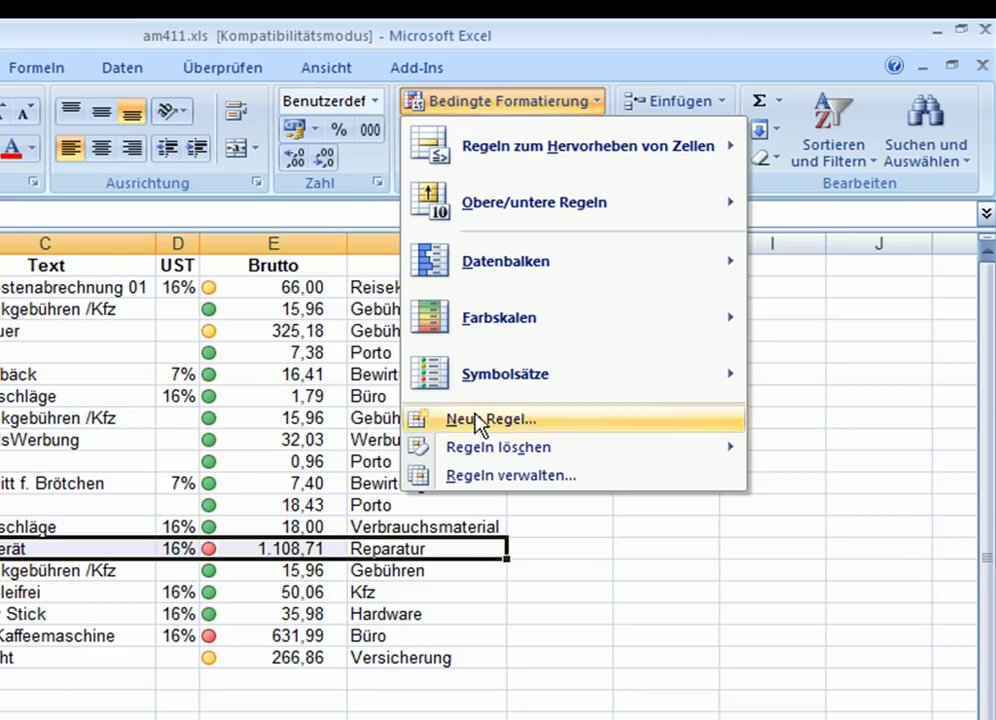
{"action": "mouse_move", "coordinate": [466, 455]}
{"action": "left_click", "coordinate": [225, 478]}
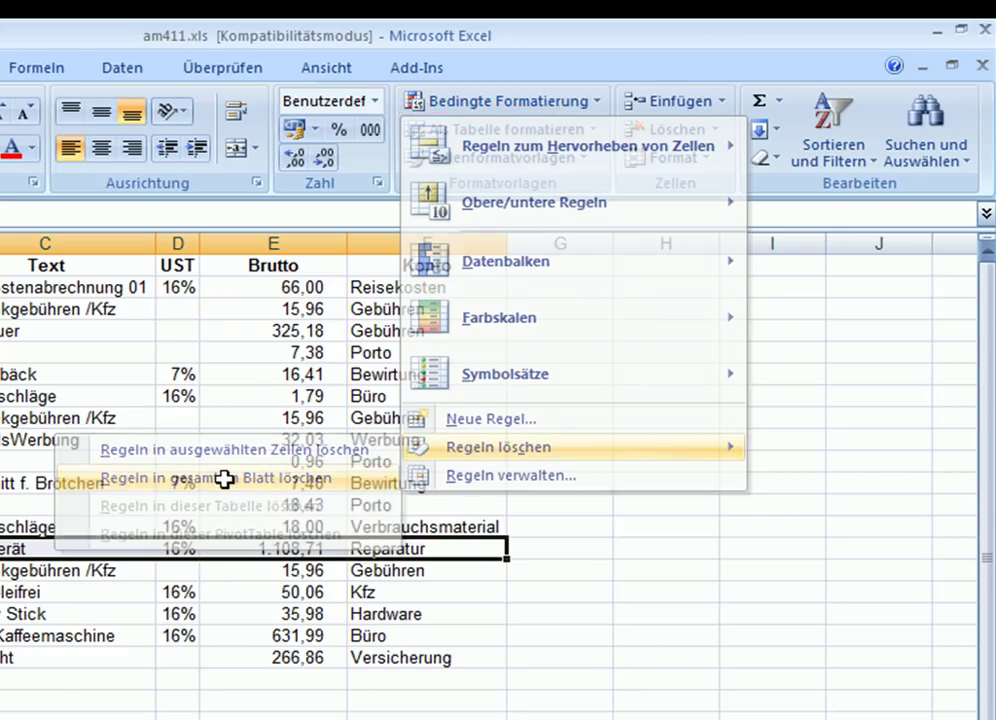
{"action": "mouse_move", "coordinate": [368, 290]}
{"action": "left_mouse_down"}
{"action": "mouse_move", "coordinate": [20, 305]}
{"action": "mouse_move", "coordinate": [20, 287]}
{"action": "left_mouse_up"}
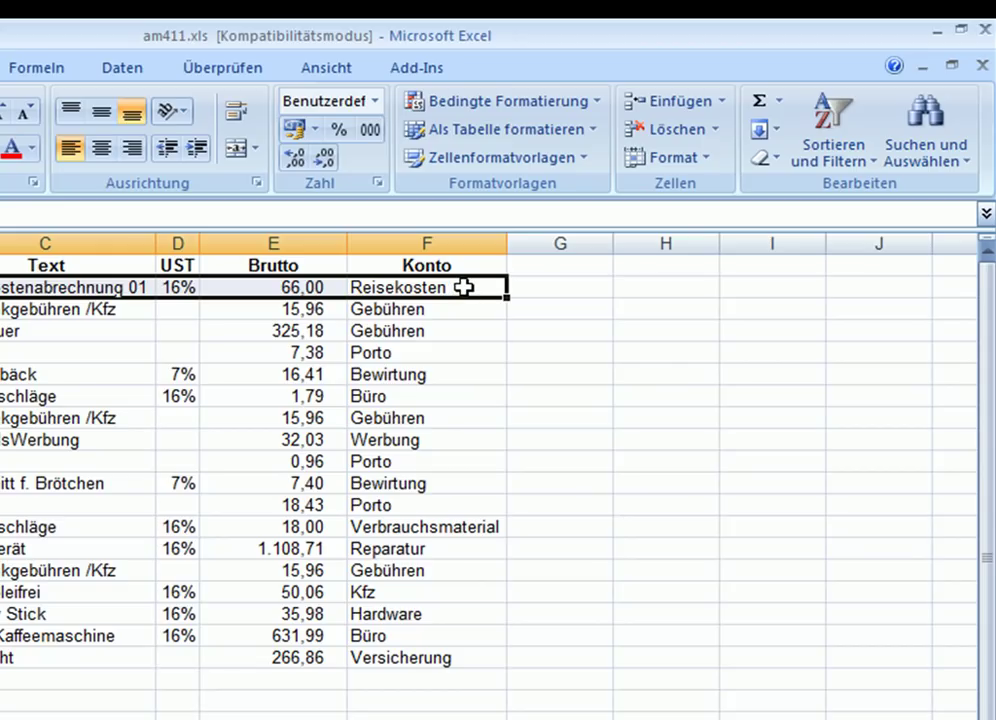
Create a new formula-based rule for row 2 with the formula =$E2>=100.
{"action": "left_click", "coordinate": [473, 103]}
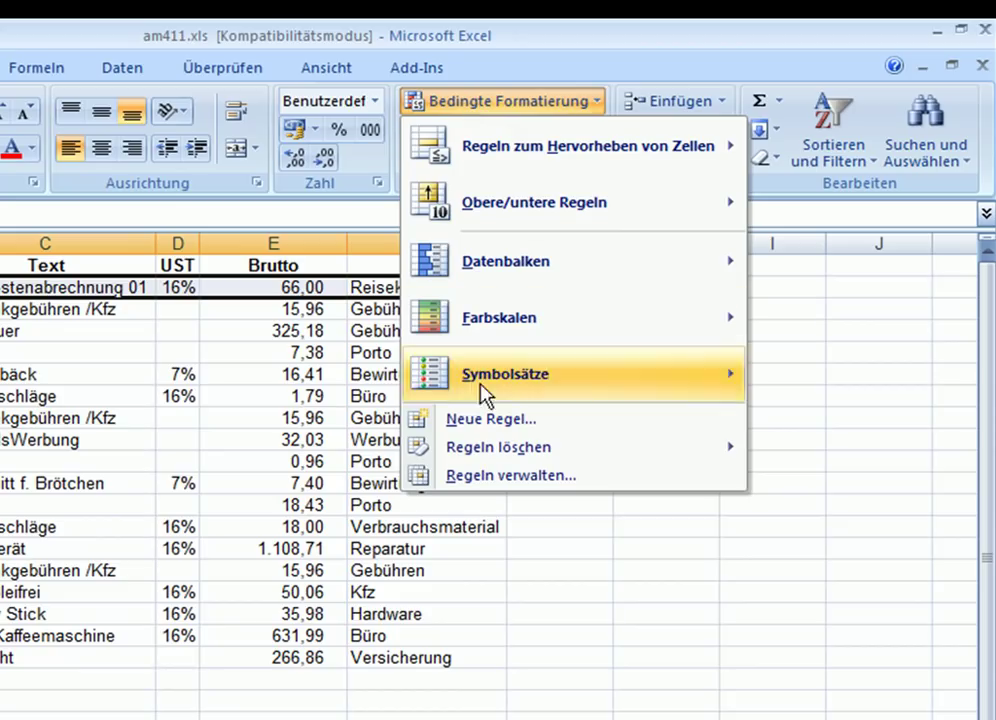
{"action": "left_click", "coordinate": [475, 424]}
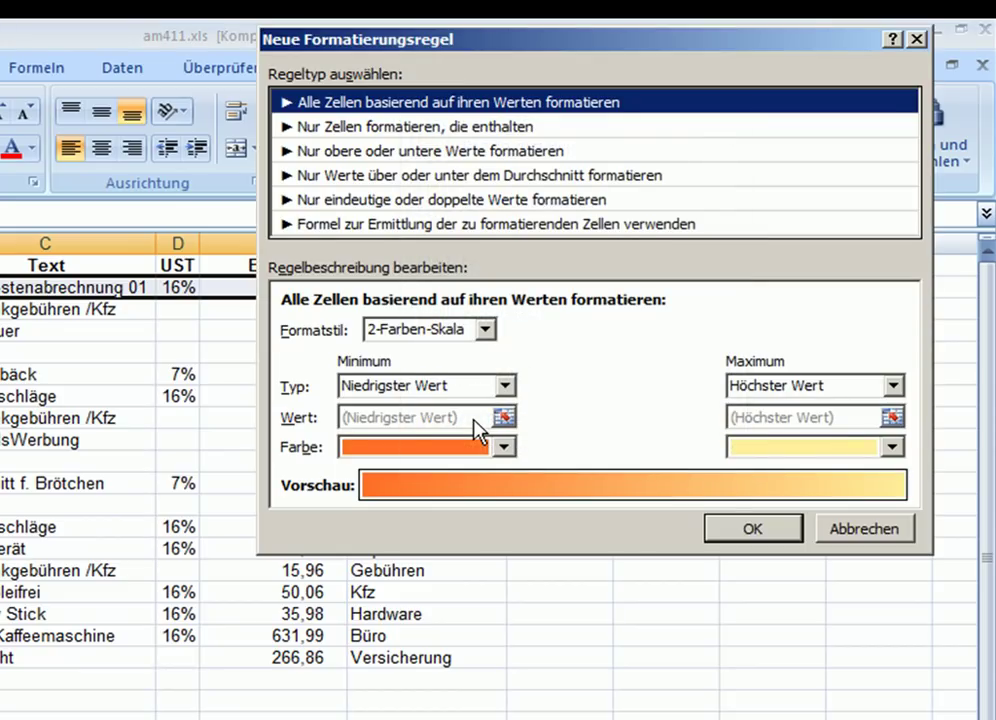
{"action": "left_click", "coordinate": [412, 226]}
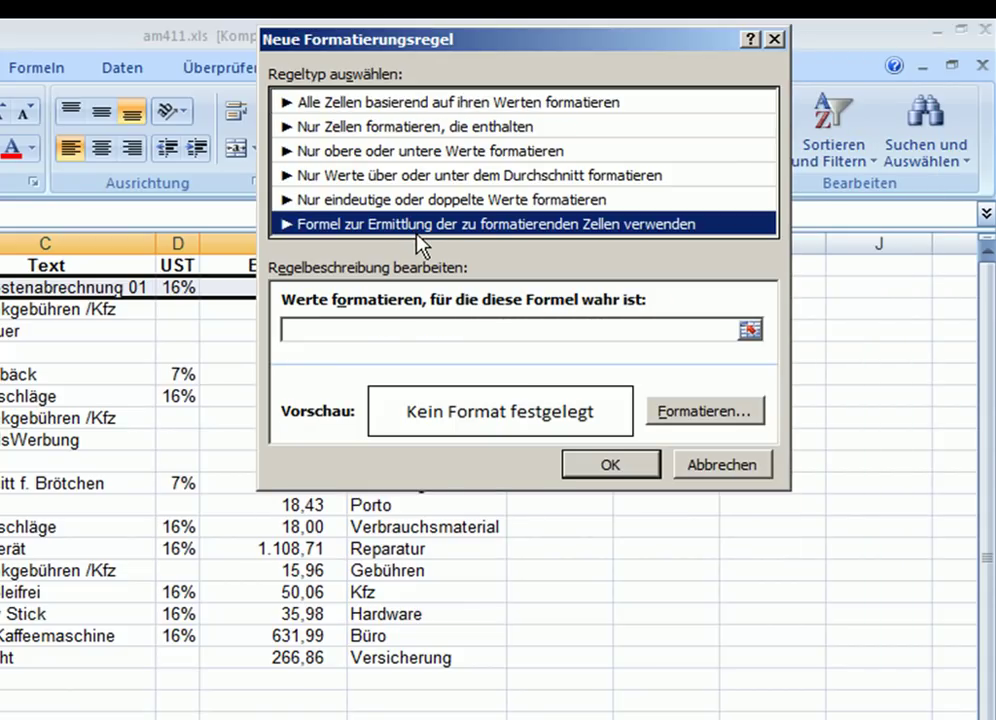
{"action": "left_click", "coordinate": [316, 334]}
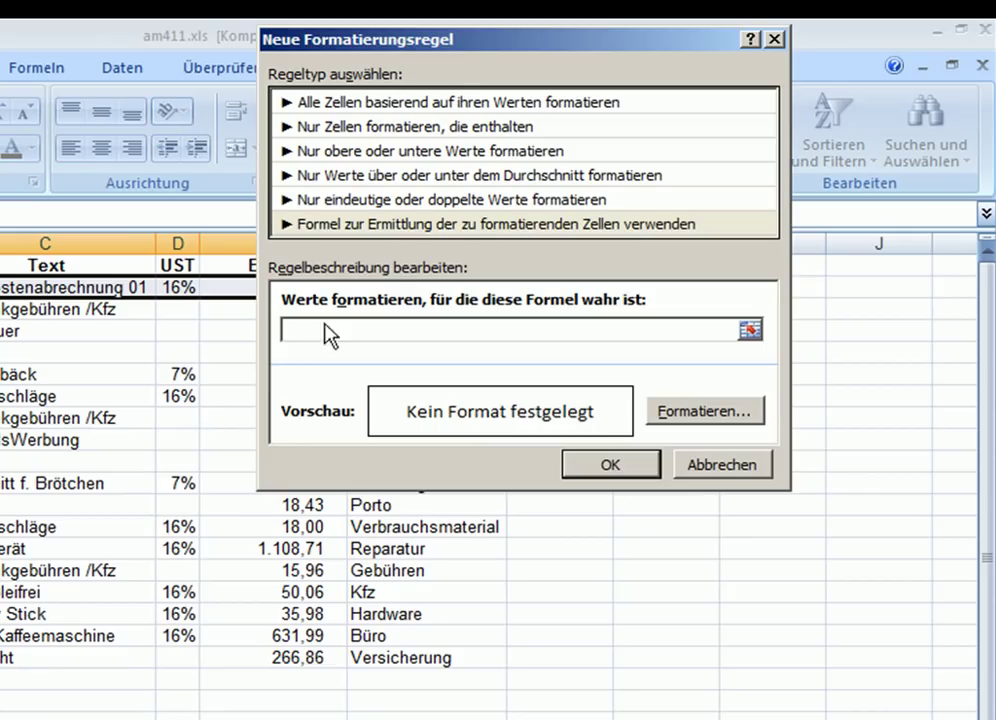
{"action": "left_click_drag", "start_coordinate": [470, 57], "coordinate": [598, 61]}
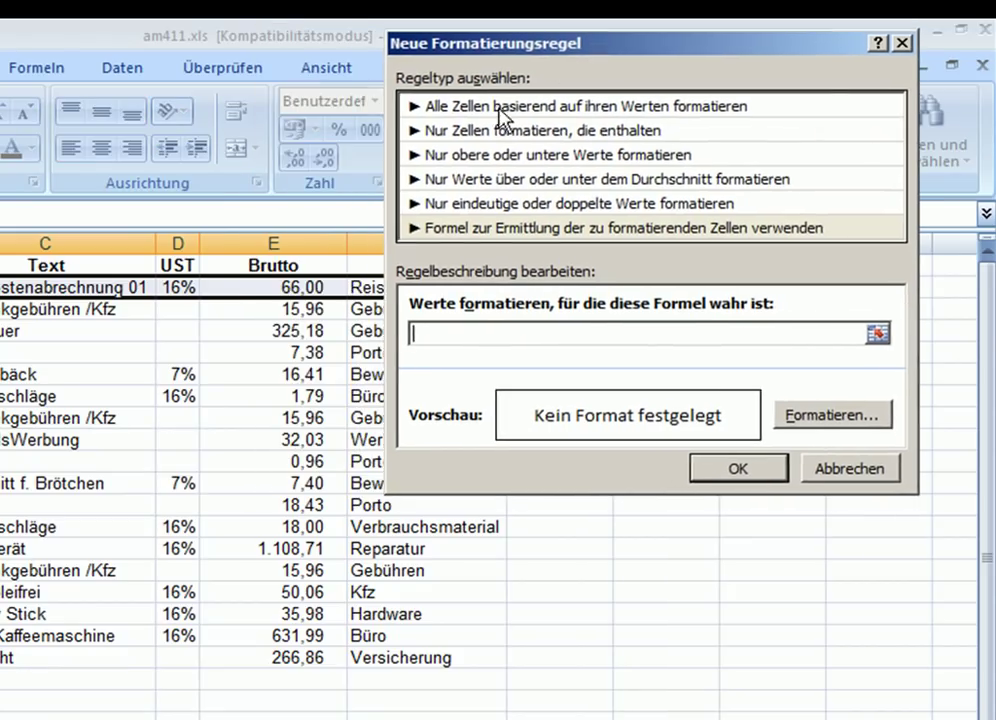
{"action": "left_click", "coordinate": [289, 287]}
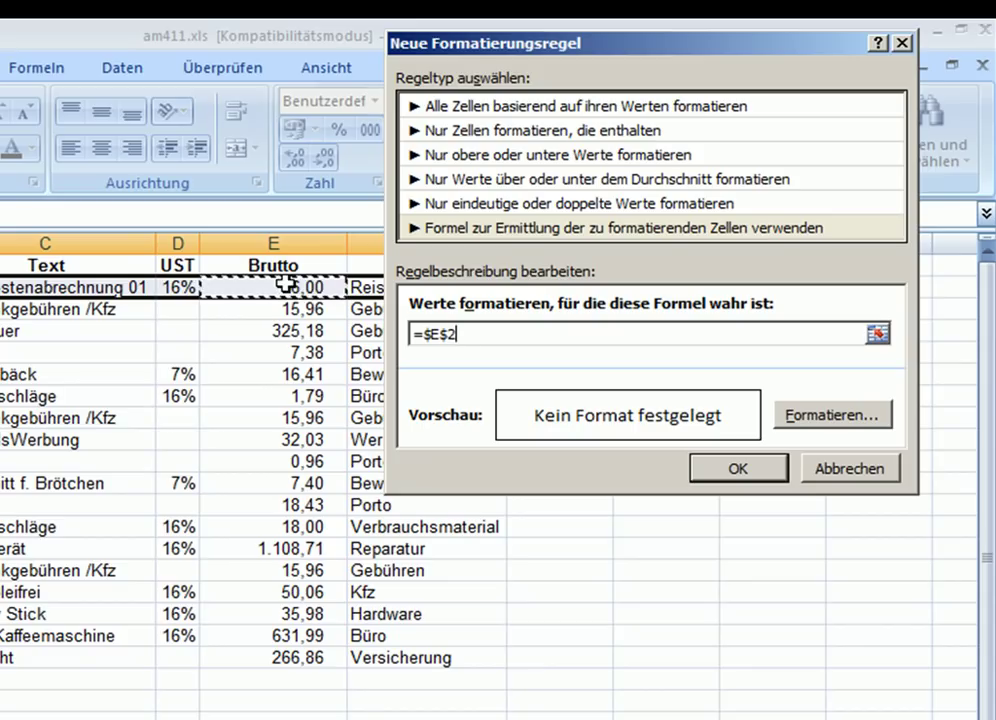
{"action": "key", "text": "F4"}
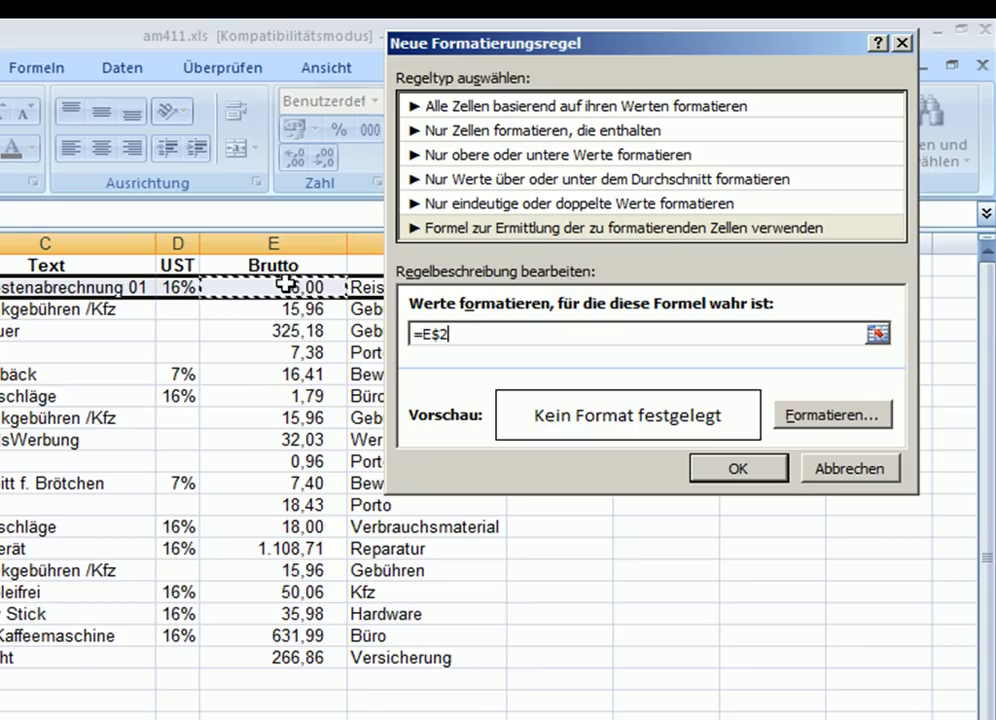
{"action": "key", "text": "F4"}
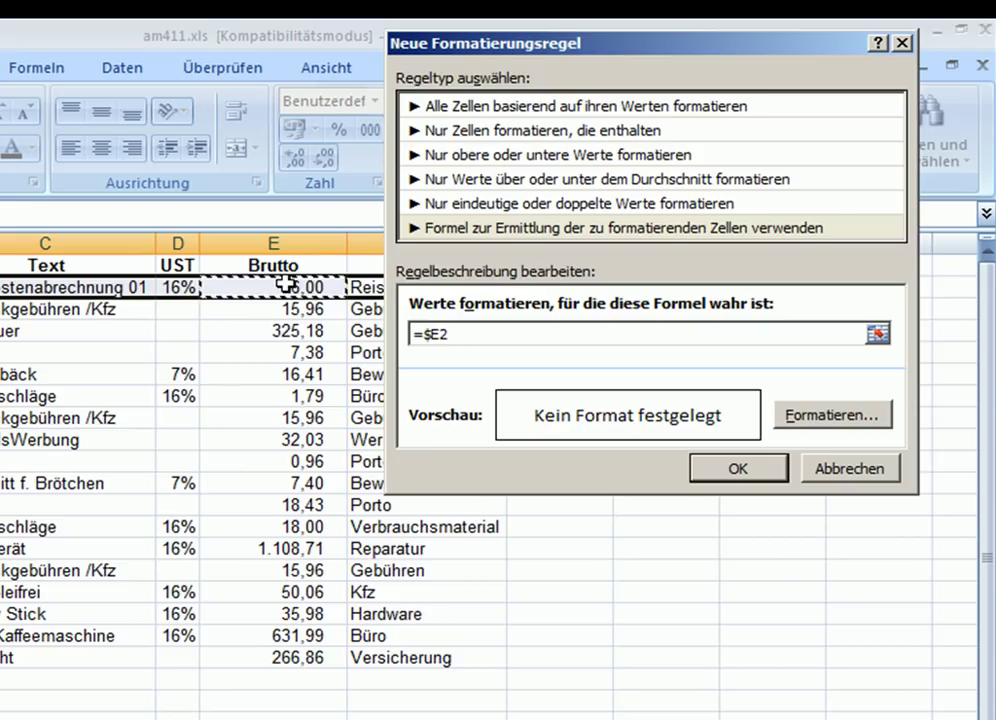
{"action": "type", "text": ">"}
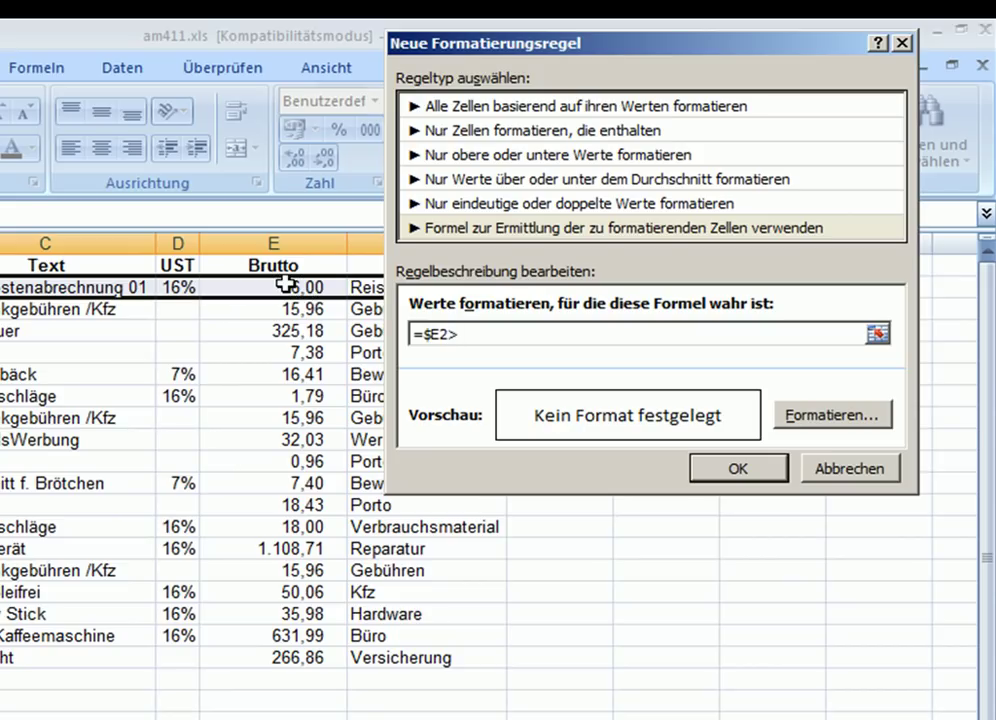
{"action": "type", "text": "=100"}
Give the =$E2>=100 rule a light red fill and save it.
{"action": "left_click", "coordinate": [806, 424]}
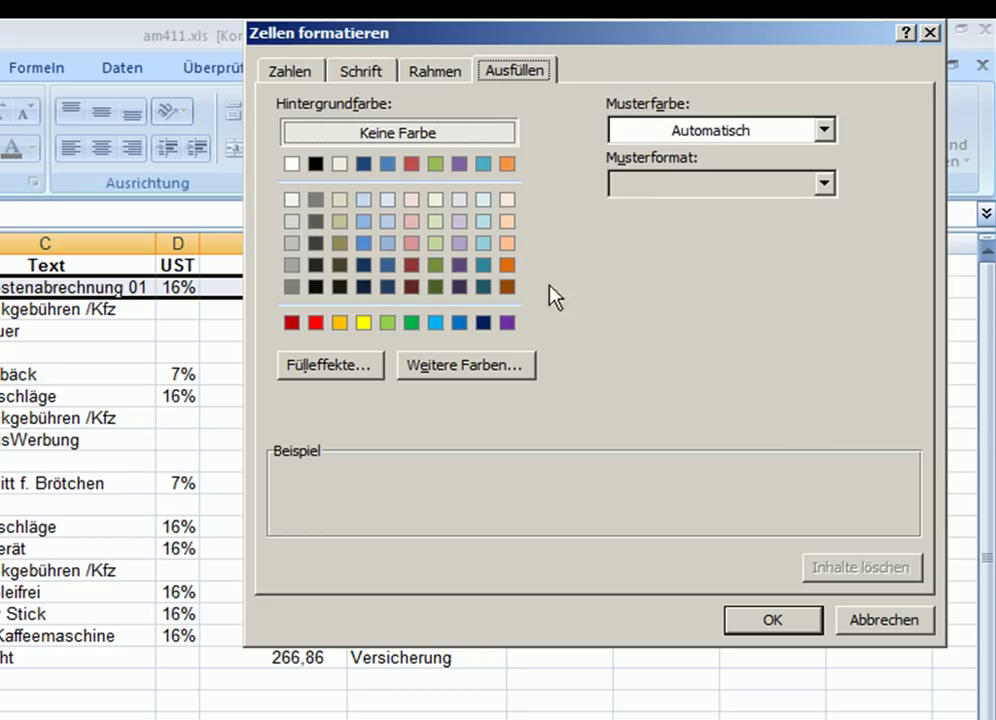
{"action": "left_click", "coordinate": [411, 245]}
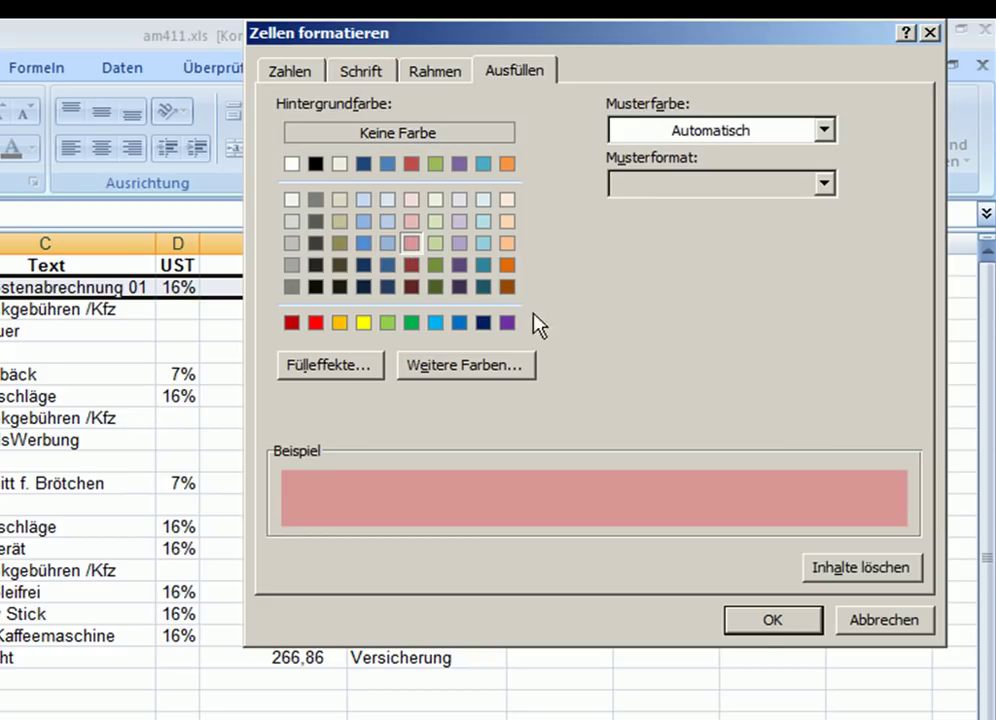
{"action": "left_click", "coordinate": [770, 623]}
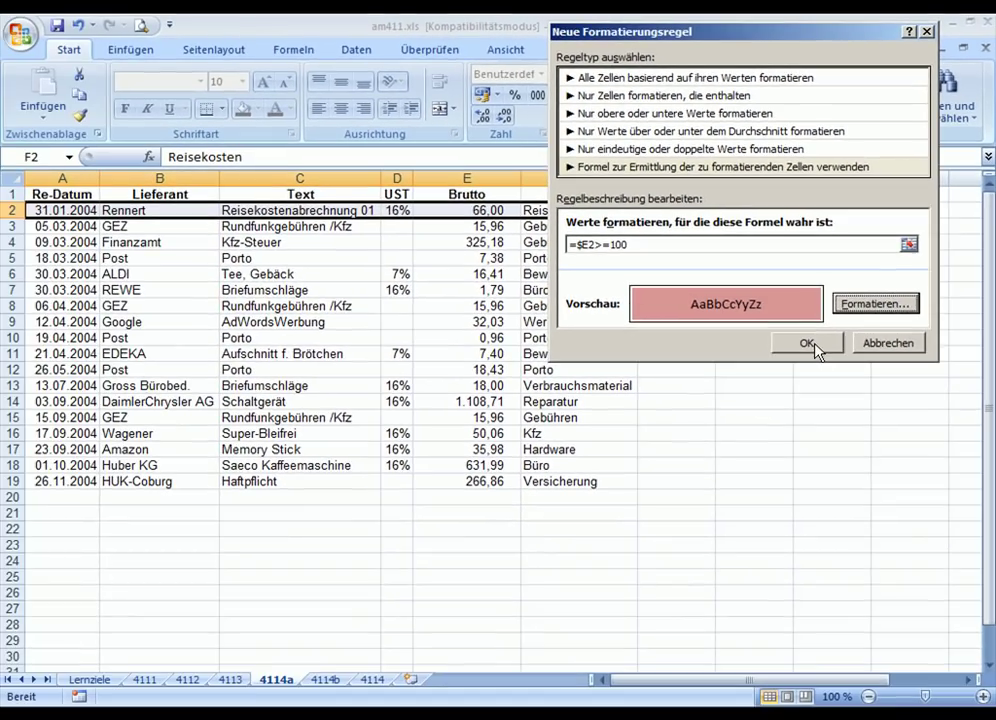
{"action": "left_click", "coordinate": [810, 344]}
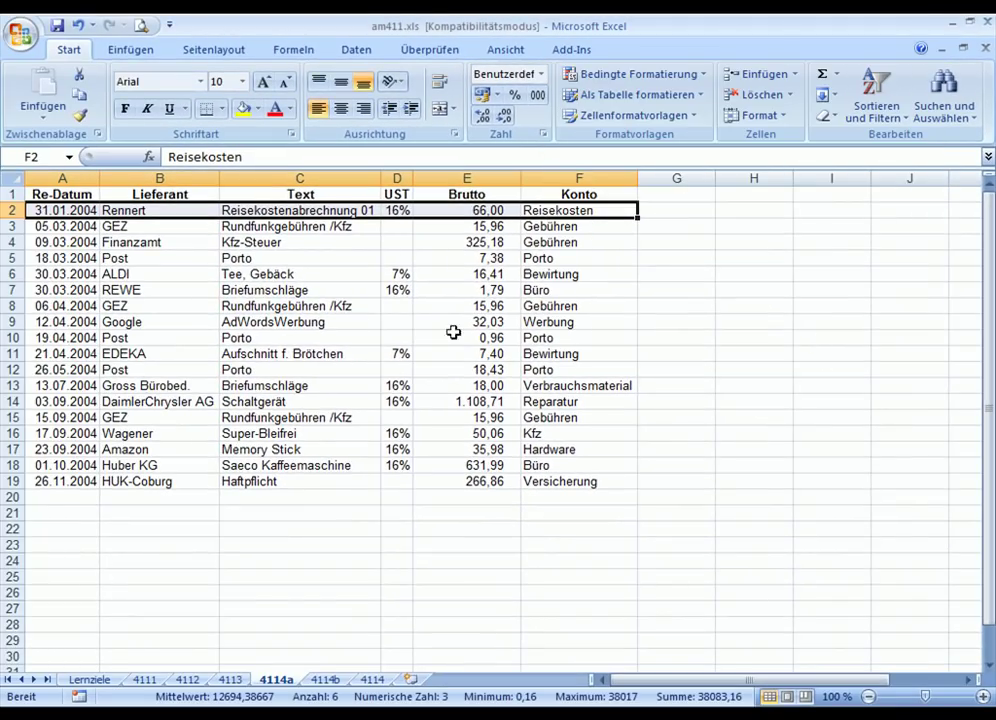
Format-paint row 2's red rule onto A3:F19, then reselect the first expense row.
{"action": "left_click", "coordinate": [80, 116]}
{"action": "left_click_drag", "start_coordinate": [50, 226], "coordinate": [580, 473]}
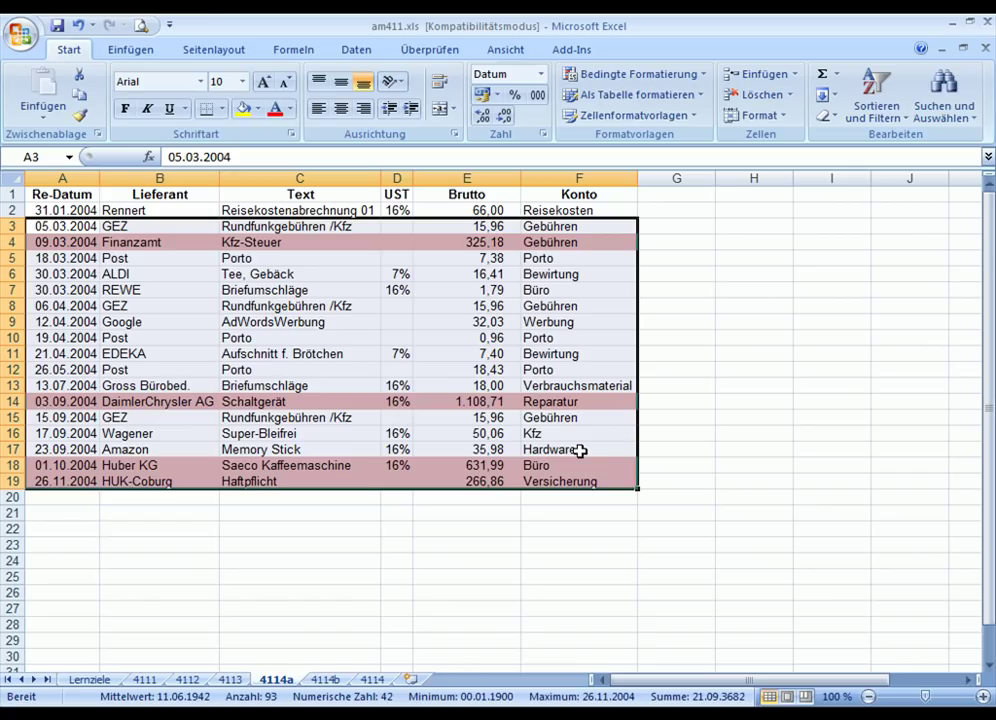
{"action": "left_click_drag", "start_coordinate": [78, 210], "coordinate": [540, 211]}
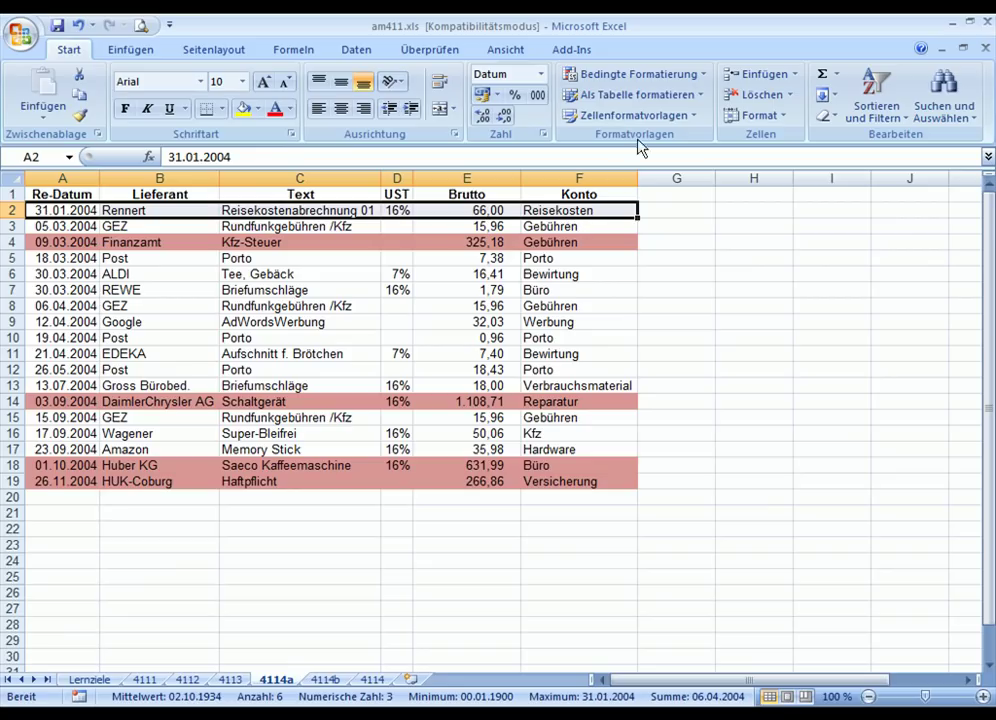
Create another formula-based rule for row 2 with the formula =$E2<10.
{"action": "left_click", "coordinate": [658, 78]}
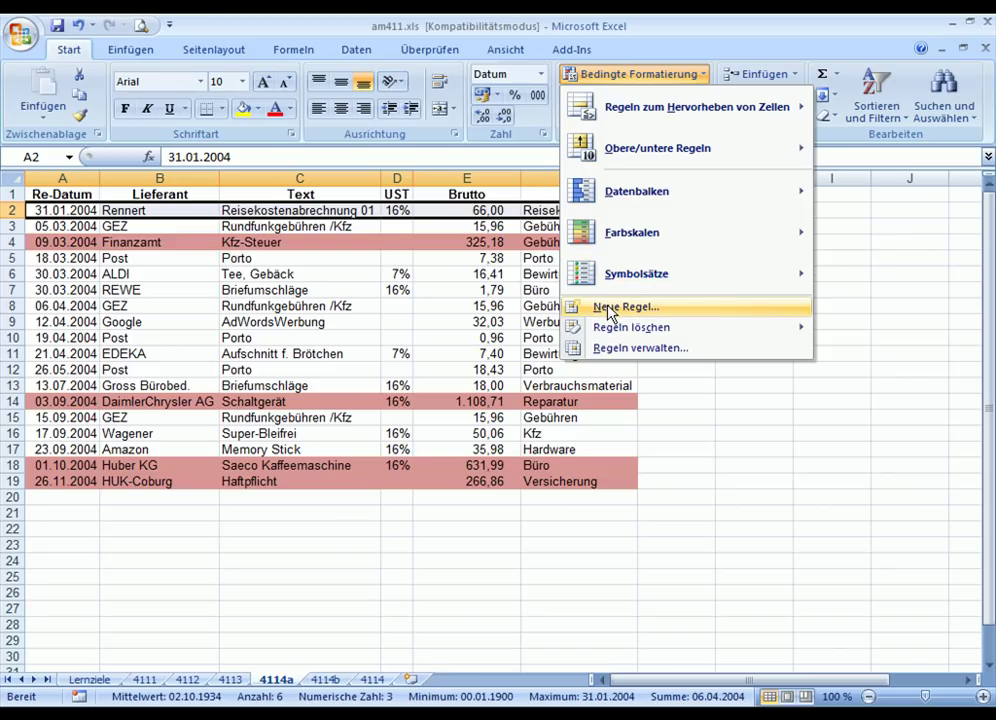
{"action": "left_click", "coordinate": [610, 310]}
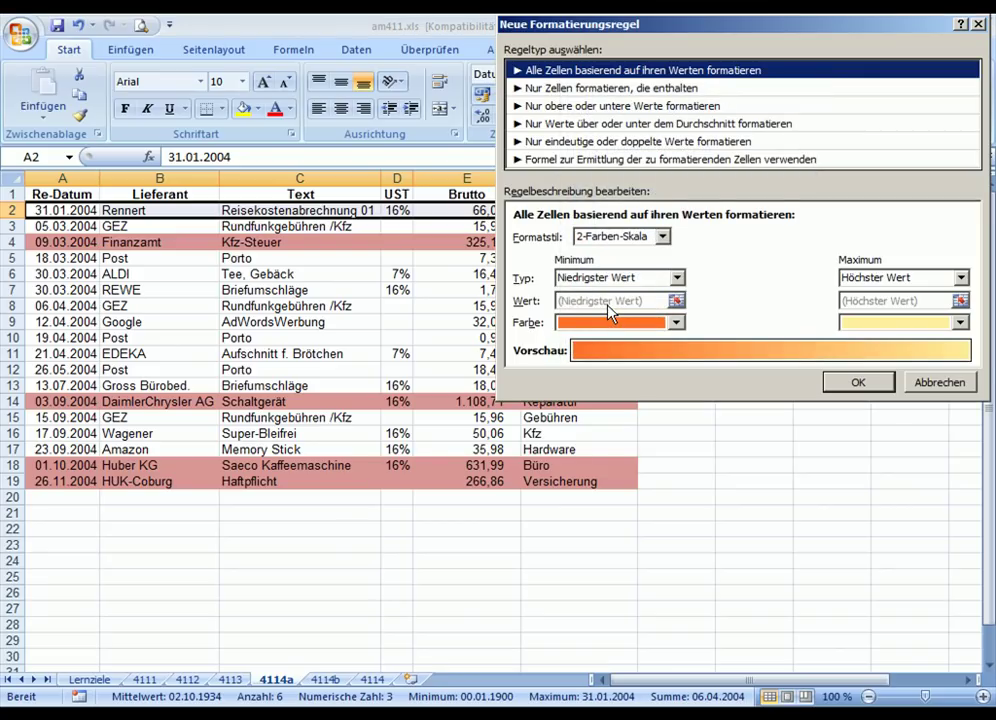
{"action": "left_click", "coordinate": [662, 161]}
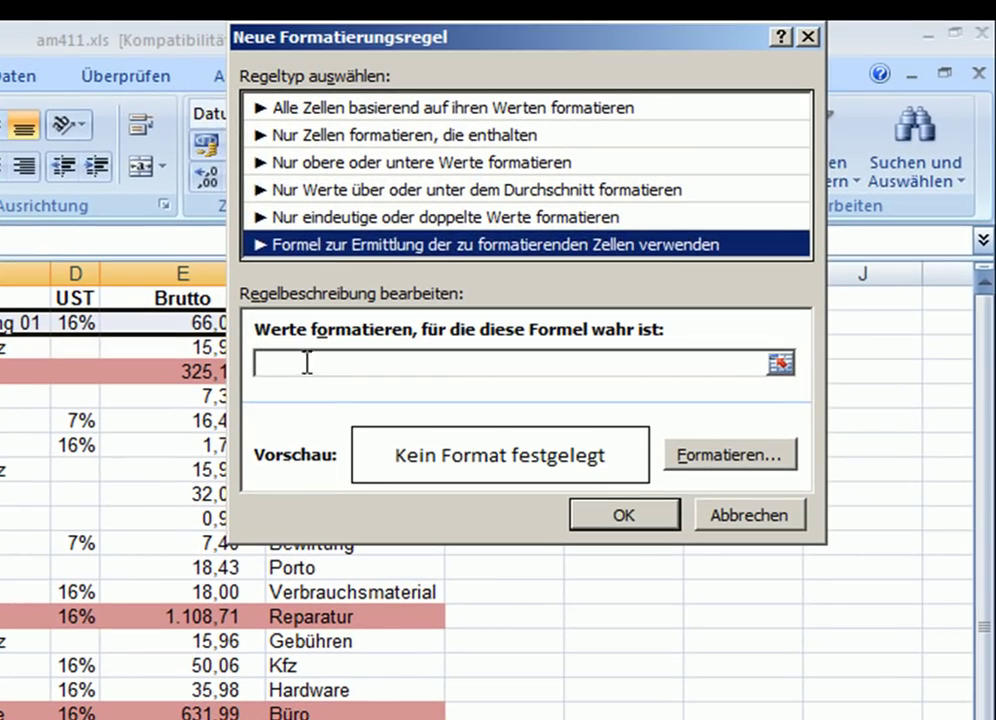
{"action": "left_click", "coordinate": [547, 236]}
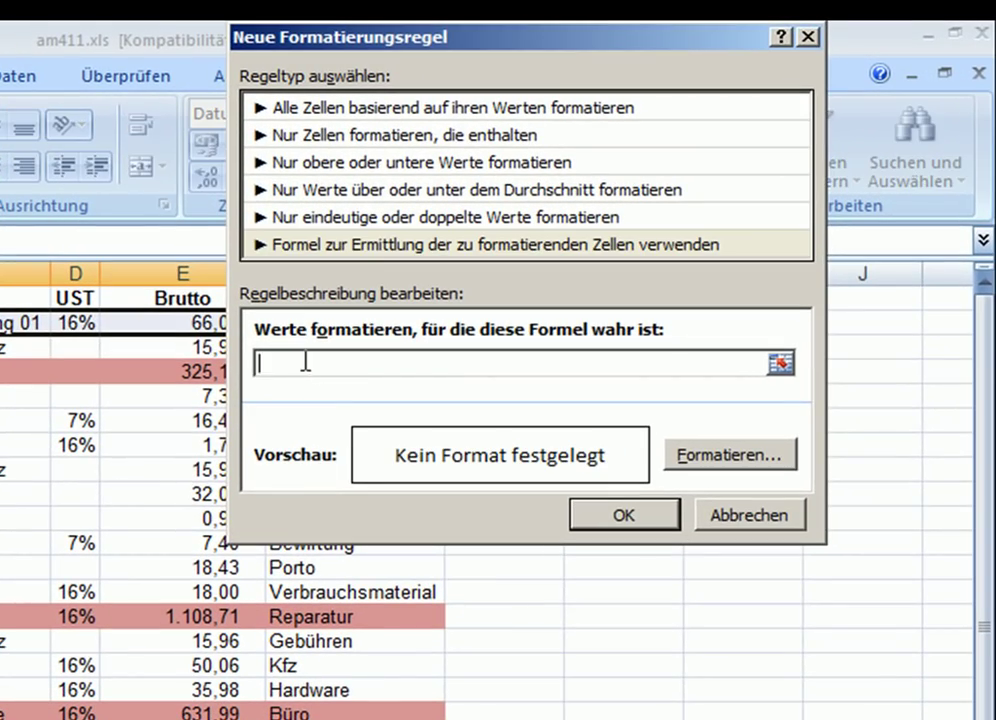
{"action": "left_click_drag", "start_coordinate": [394, 44], "coordinate": [531, 133]}
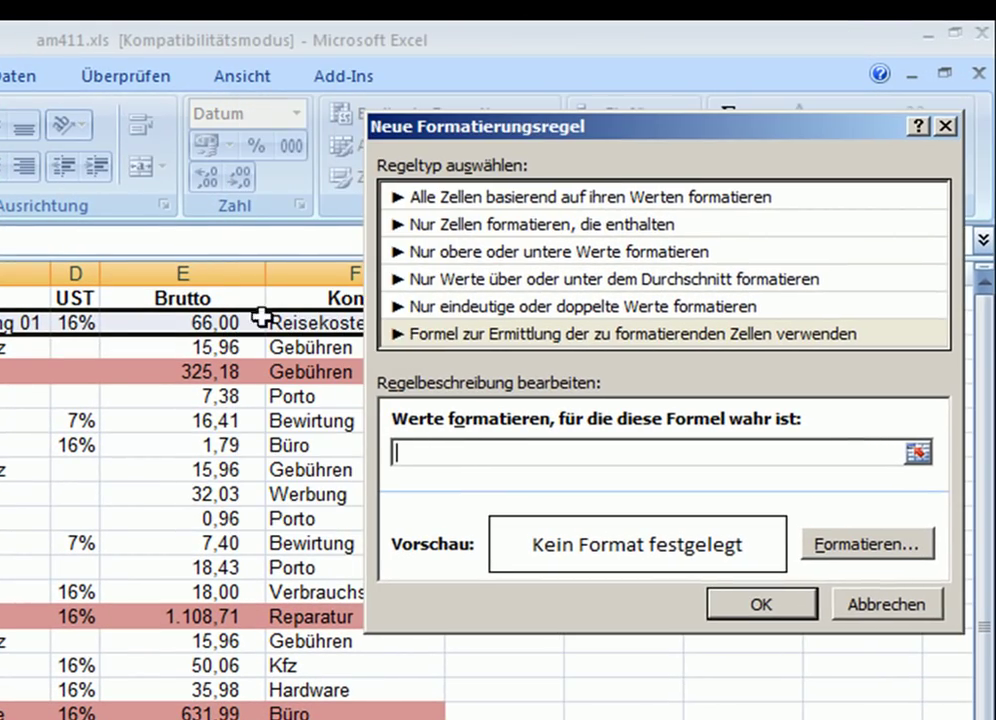
{"action": "left_click", "coordinate": [209, 322]}
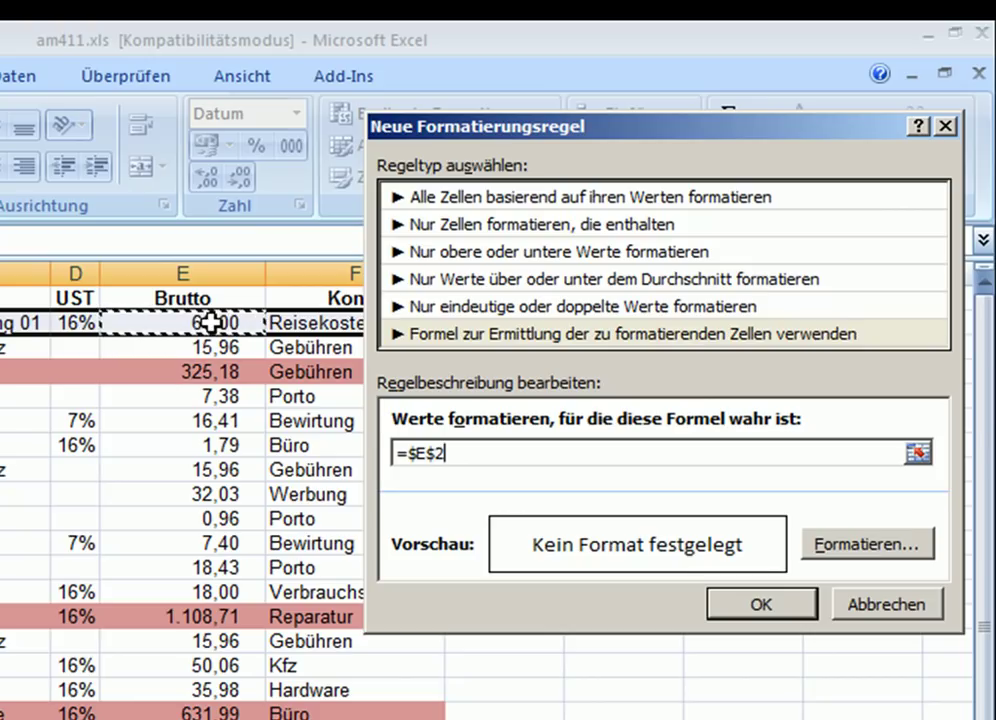
{"action": "key", "text": "F4"}
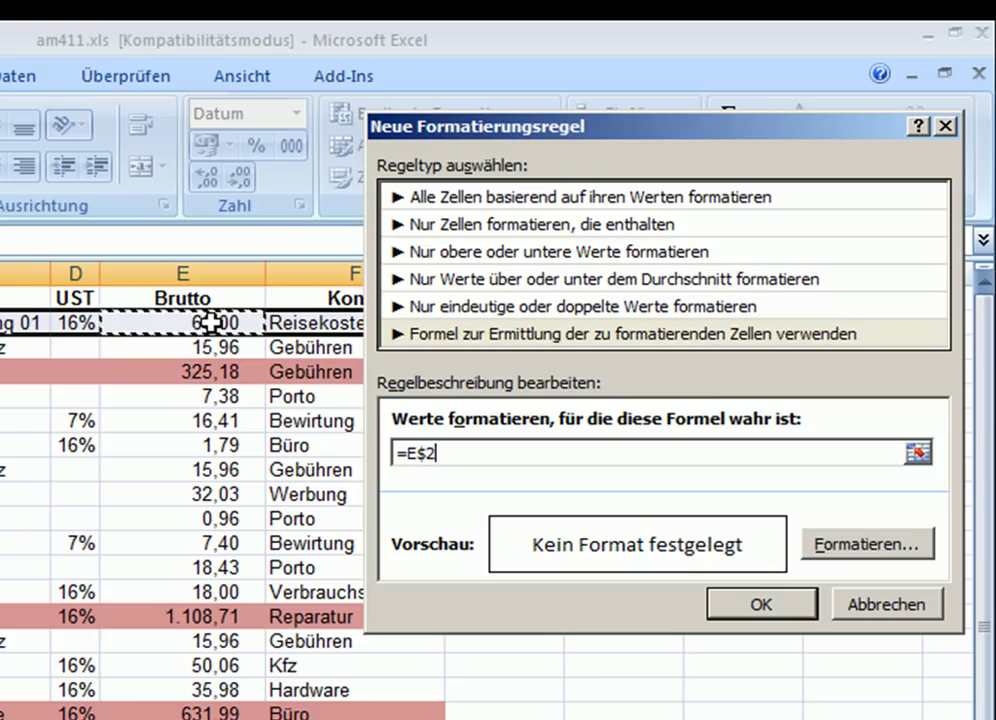
{"action": "key", "text": "F4"}
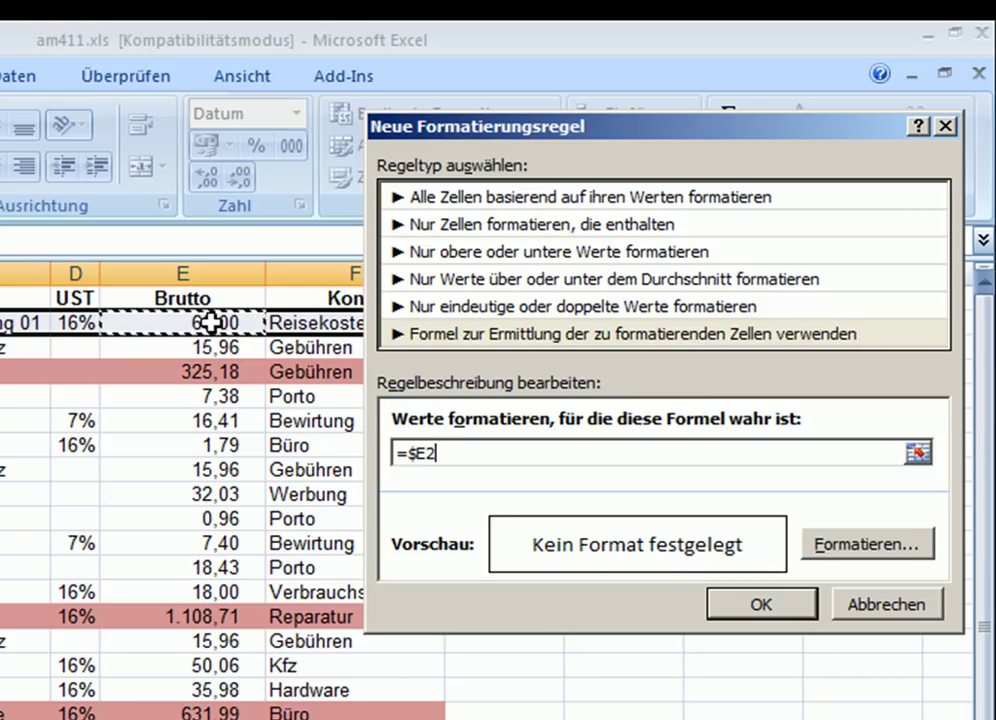
{"action": "type", "text": "<10"}
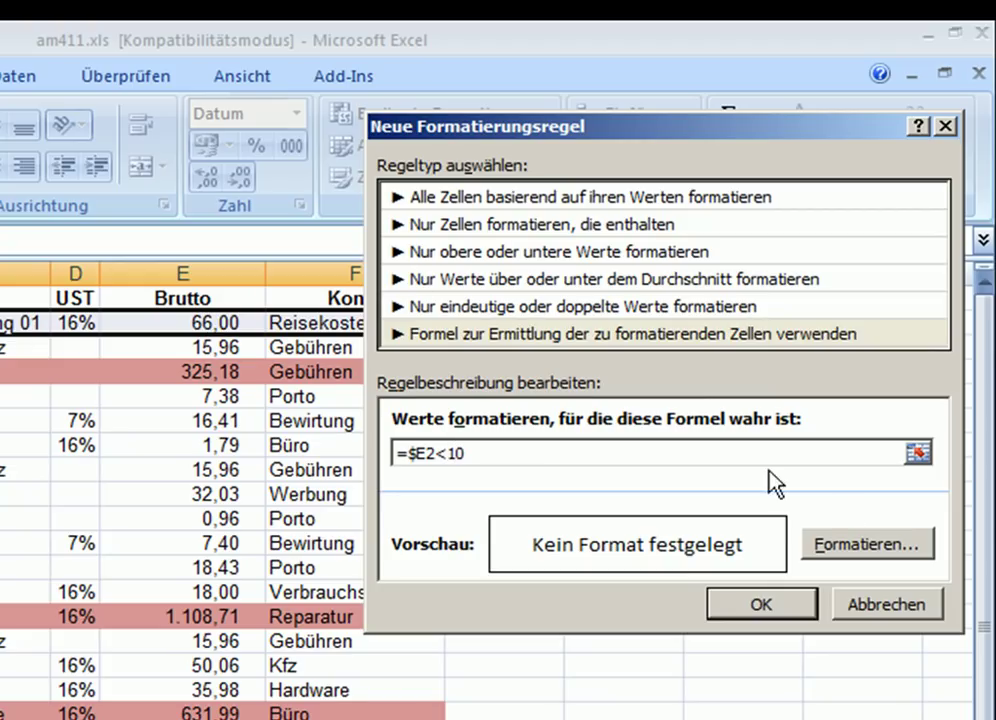
Give the =$E2<10 rule a light green fill and save it.
{"action": "left_click", "coordinate": [850, 546]}
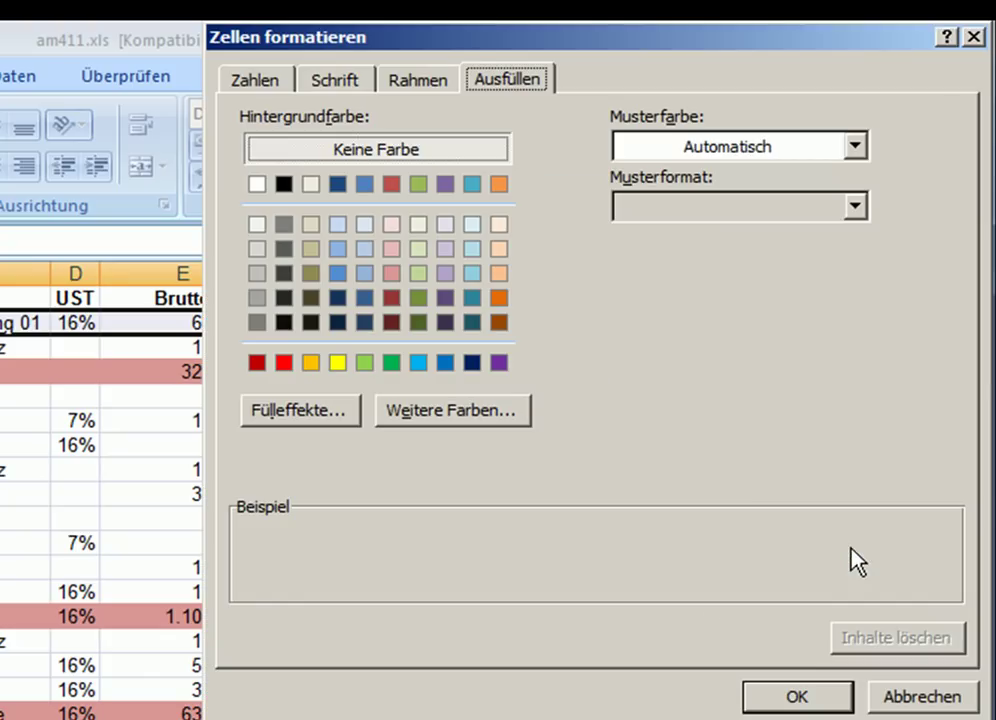
{"action": "left_click", "coordinate": [364, 362]}
{"action": "left_click", "coordinate": [797, 700]}
{"action": "left_click", "coordinate": [789, 611]}
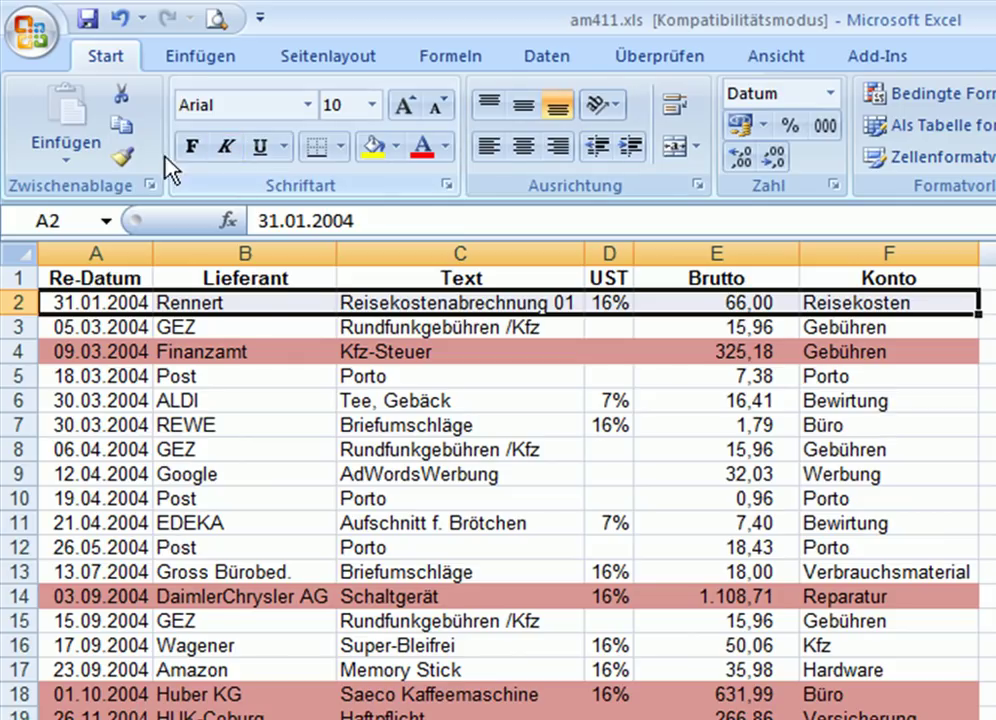
Format-paint row 2's green rule onto rows A3:F19.
{"action": "left_click", "coordinate": [122, 156]}
{"action": "left_click_drag", "start_coordinate": [67, 327], "coordinate": [886, 713]}
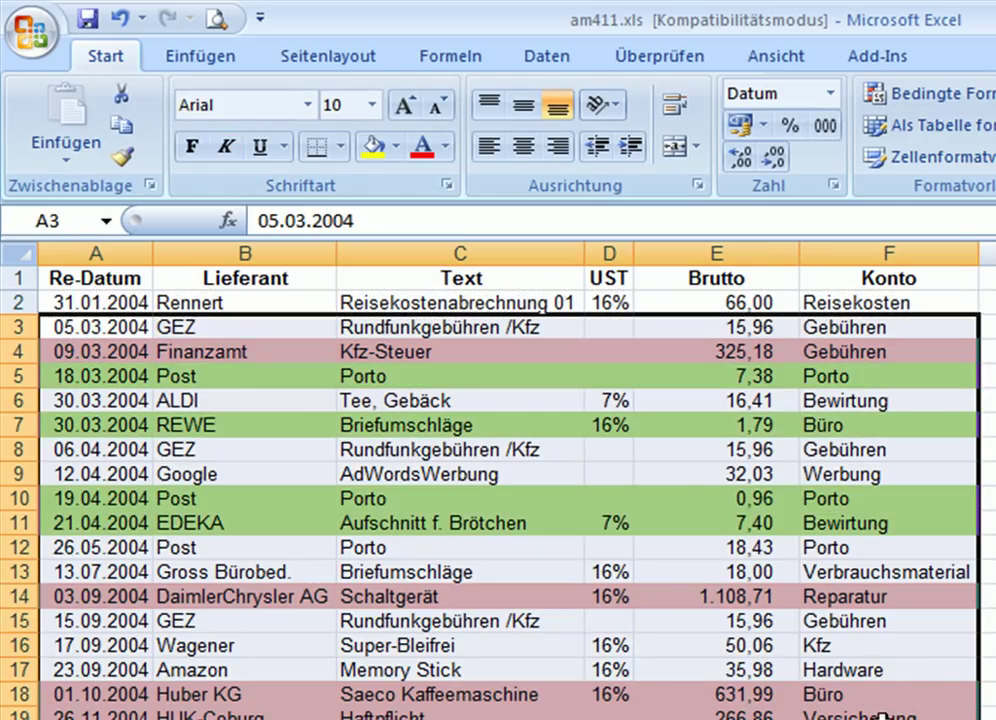